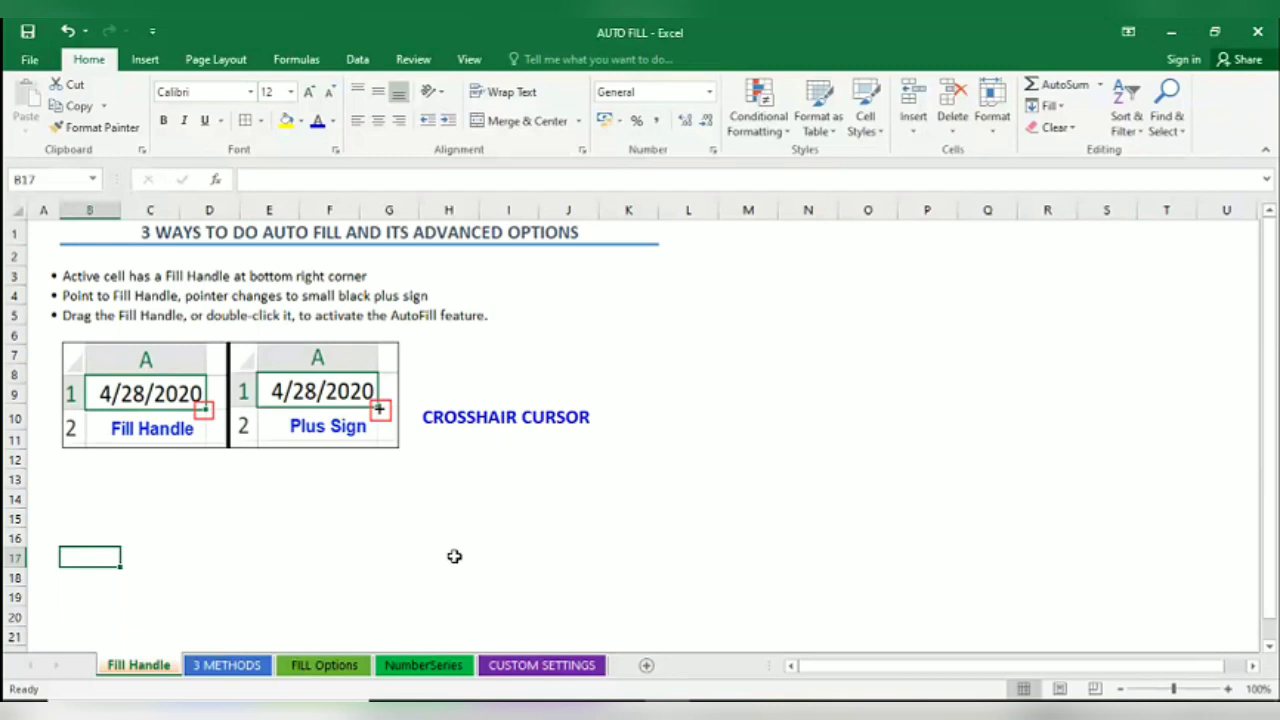
# On the 3 METHODS sheet, AutoFill the weekday names from MONDAY in A6 down through A11
pyautogui.click(663, 297)
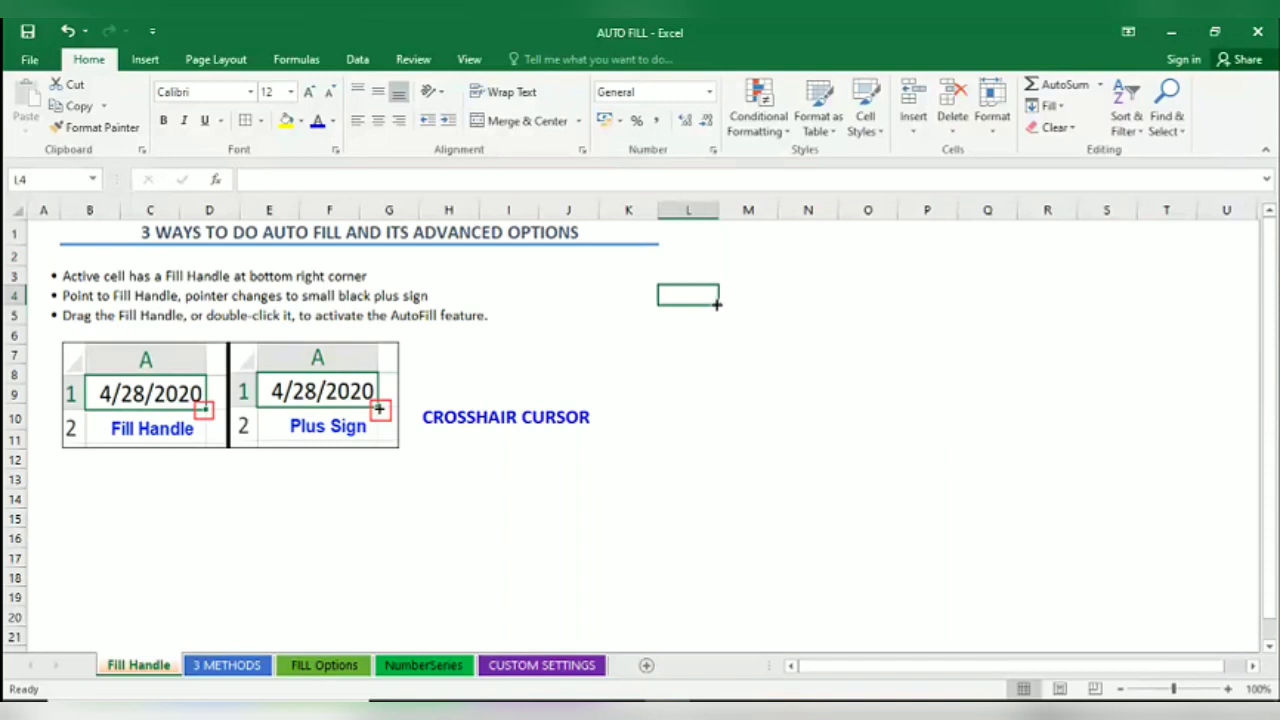
pyautogui.click(213, 666)
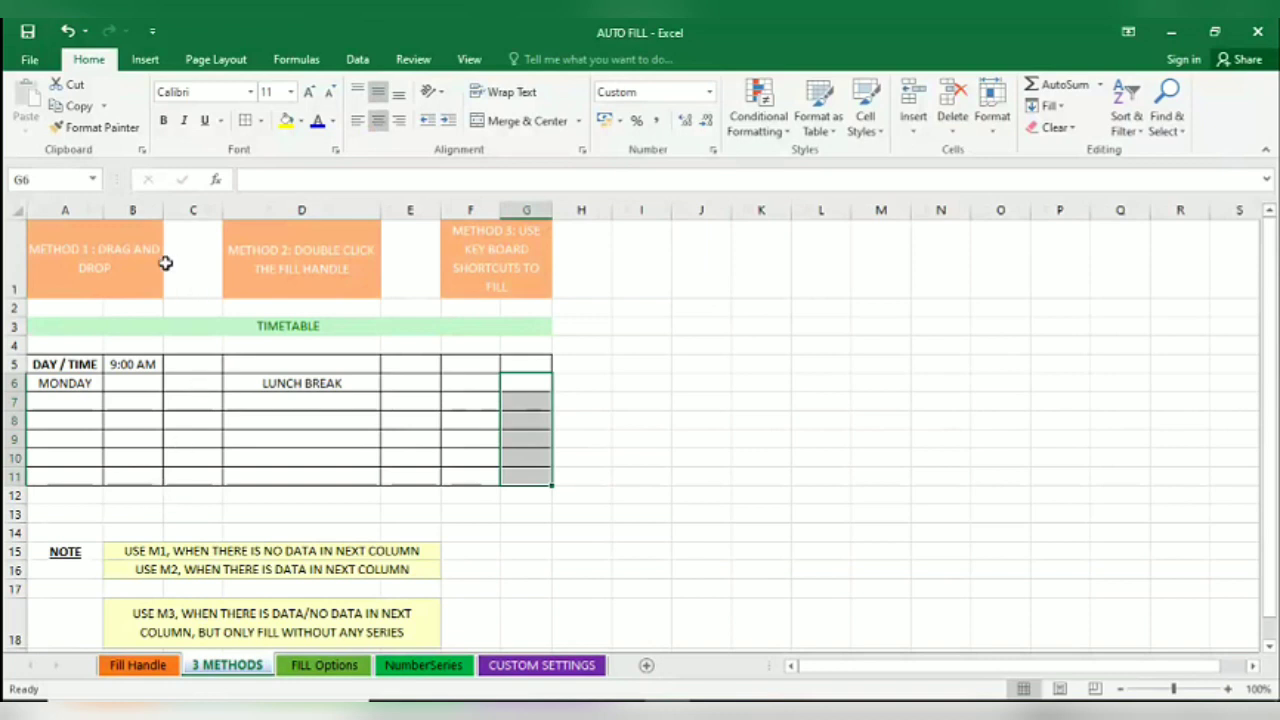
pyautogui.click(89, 387)
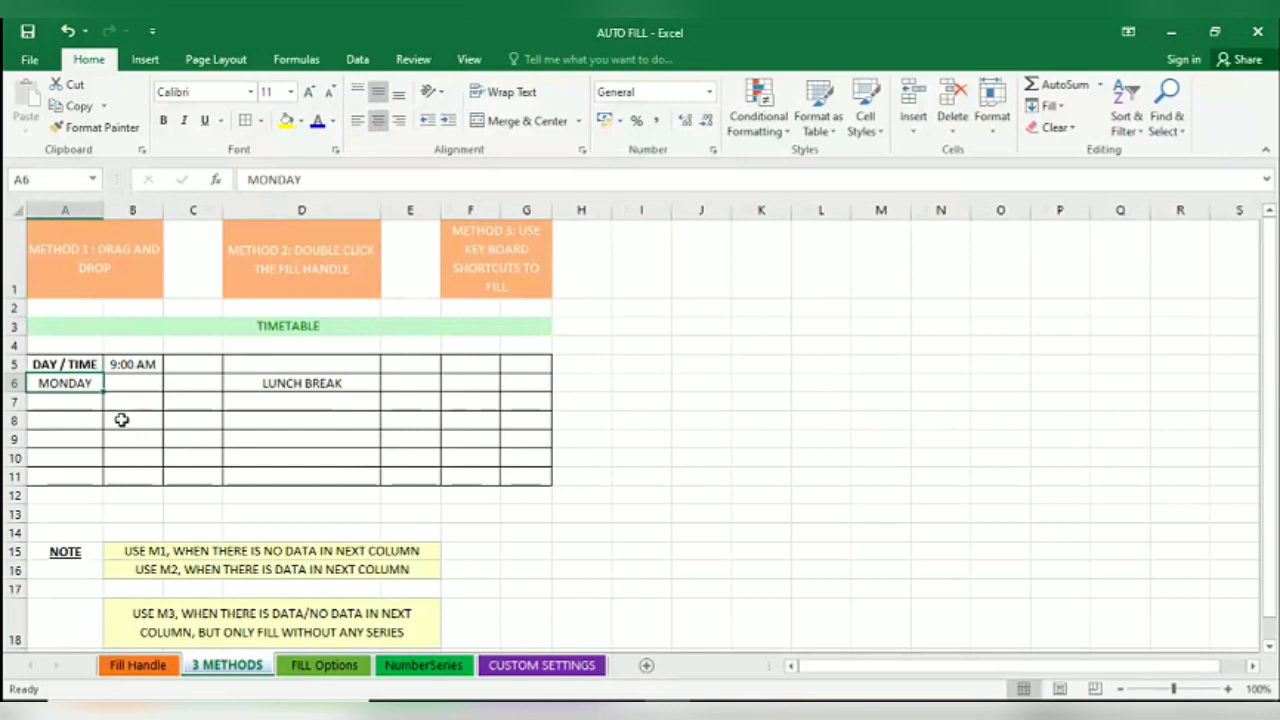
pyautogui.moveTo(104, 395); pyautogui.dragTo(105, 484)
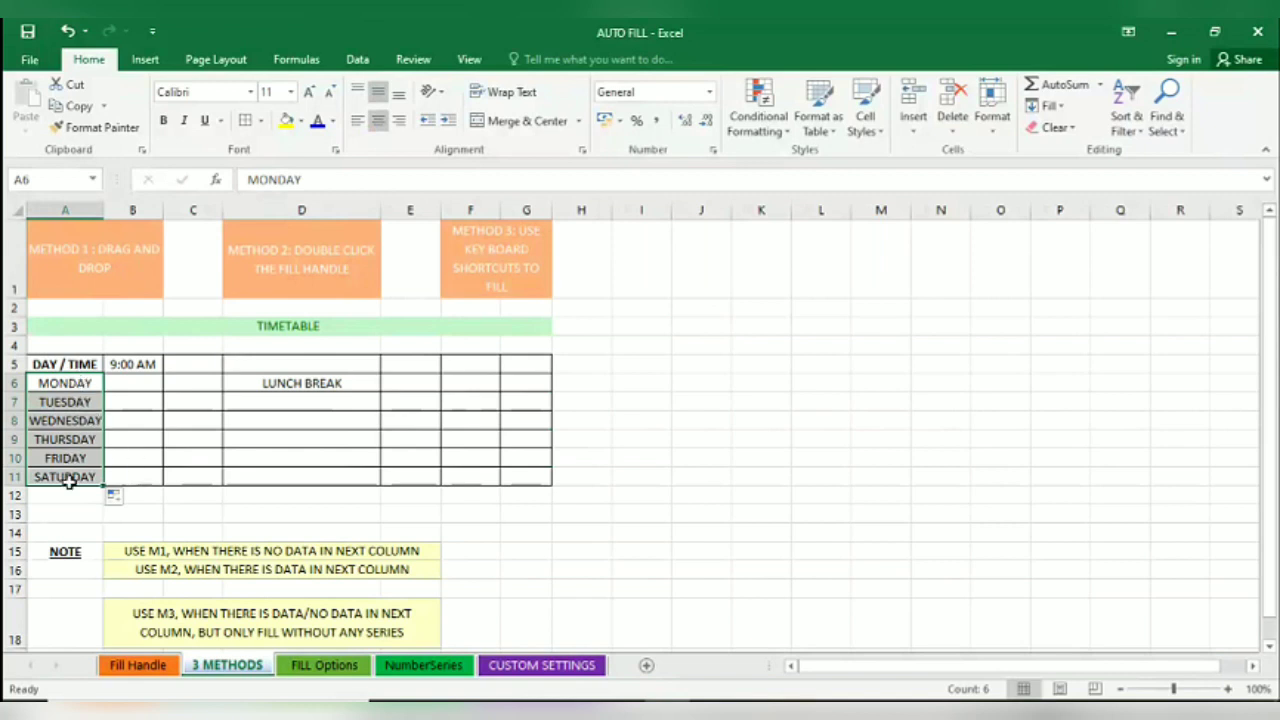
# AutoFill the timetable's header times from 9:00 AM in B5 across to G5
pyautogui.click(155, 365)
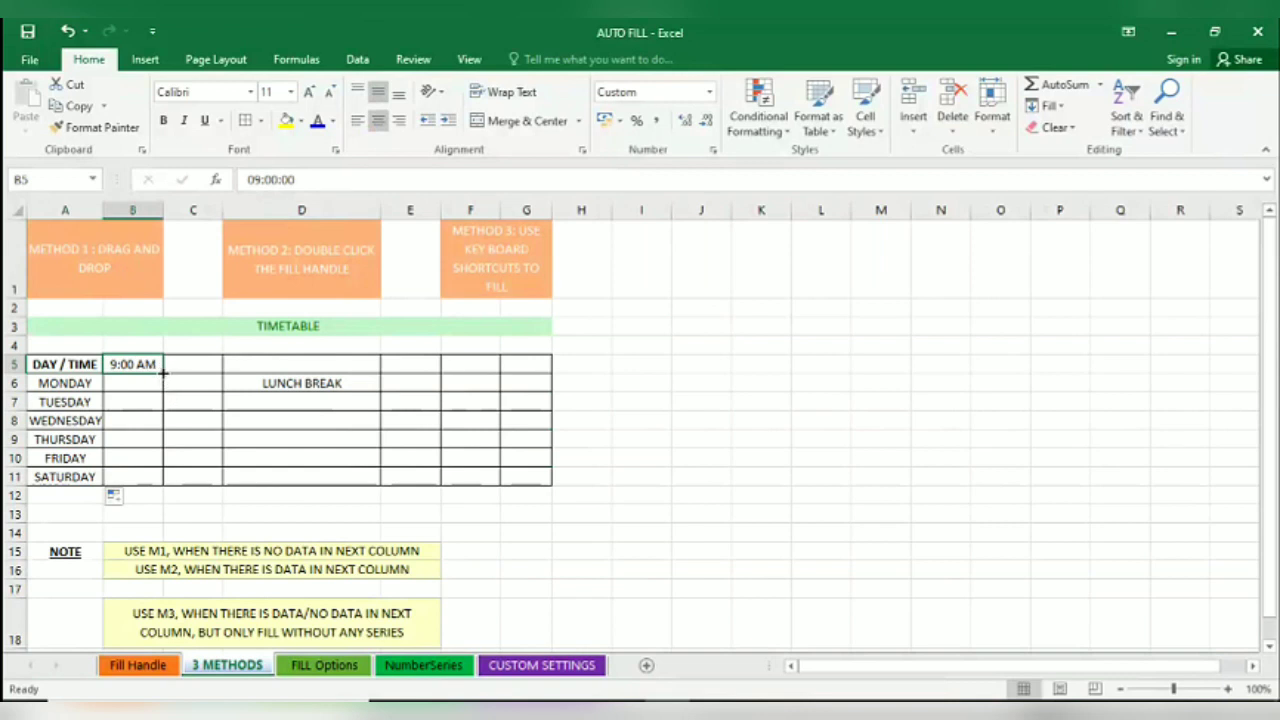
pyautogui.moveTo(162, 373); pyautogui.dragTo(528, 369)
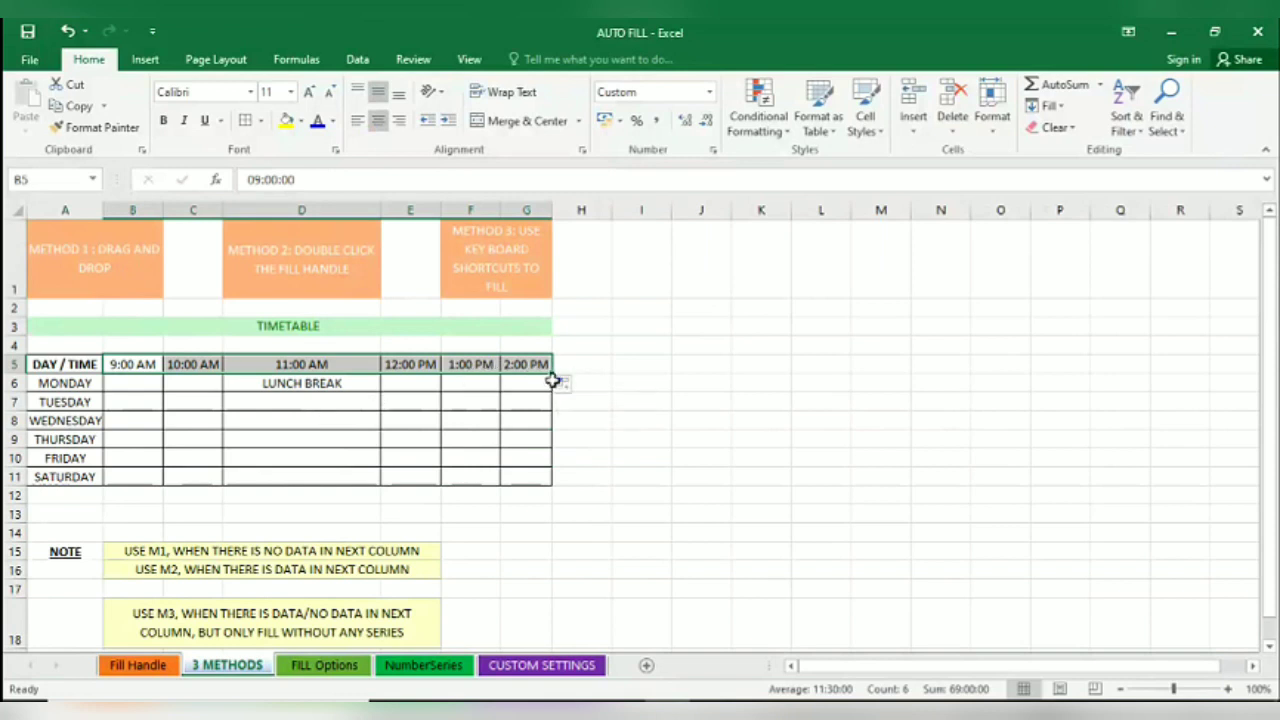
pyautogui.click(518, 417)
# AutoFill the 2:00 PM time in G5 down through G11 as an hourly series
pyautogui.click(535, 362)
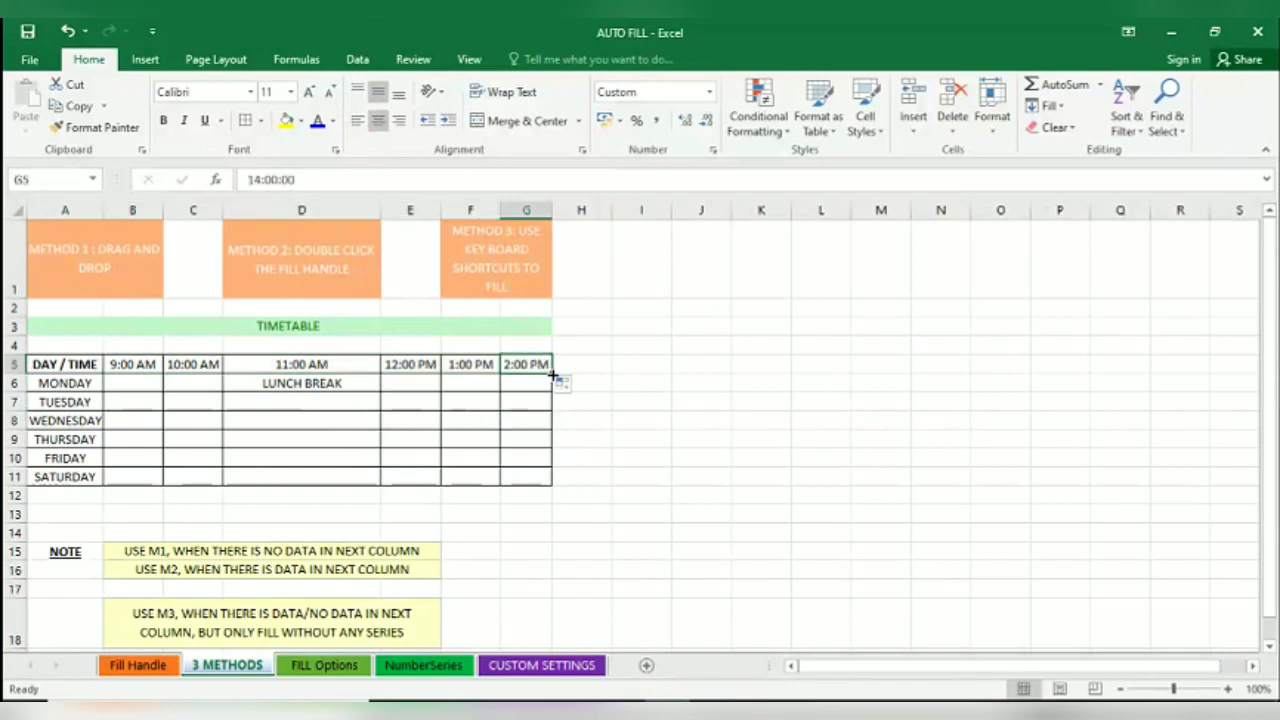
pyautogui.moveTo(552, 374); pyautogui.dragTo(552, 482)
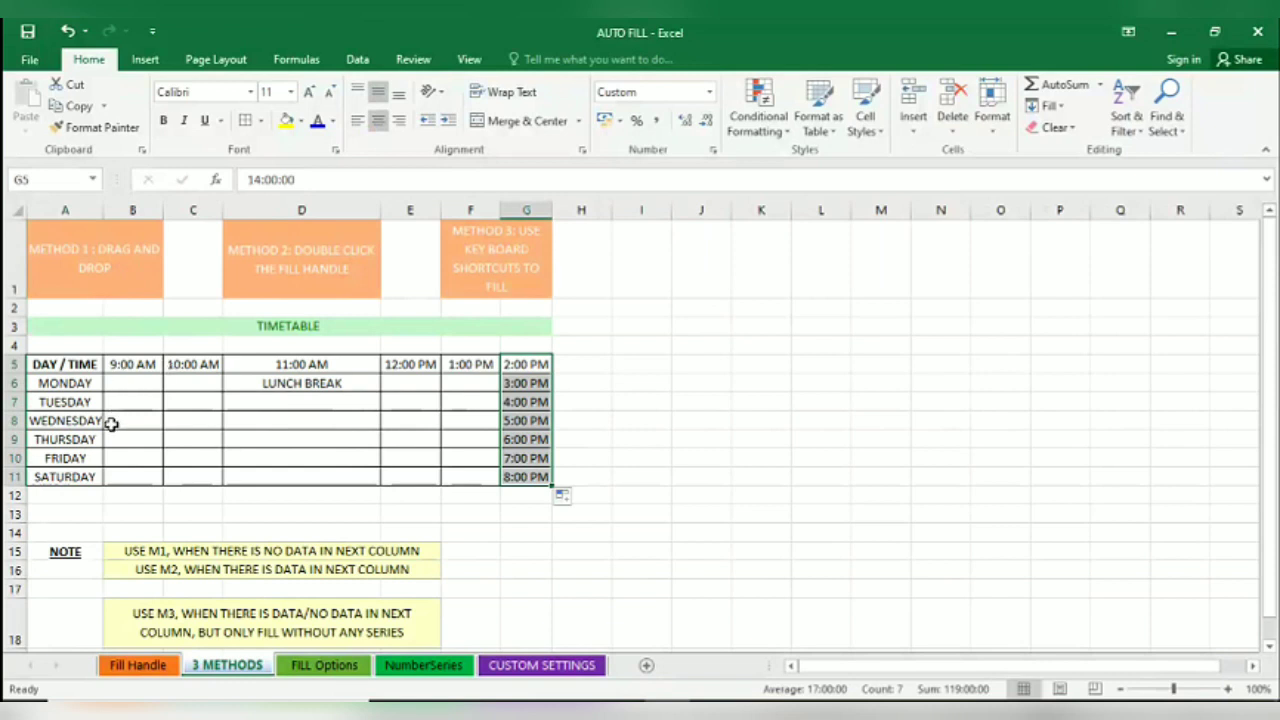
pyautogui.click(689, 405)
# Copy the 2:00 PM time from G5 to I9 and AutoFill it down through I17
pyautogui.click(536, 366)
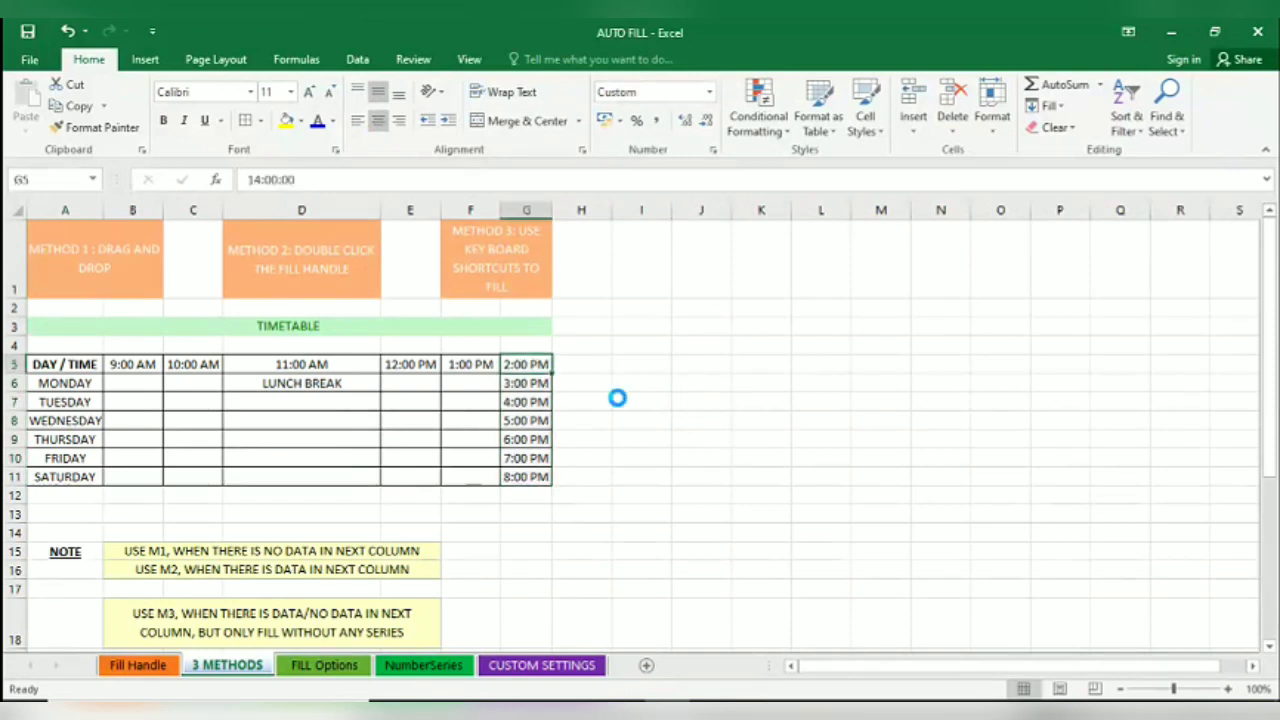
pyautogui.hotkey('ctrl', 'c')
pyautogui.click(643, 443)
pyautogui.hotkey('ctrl', 'v')
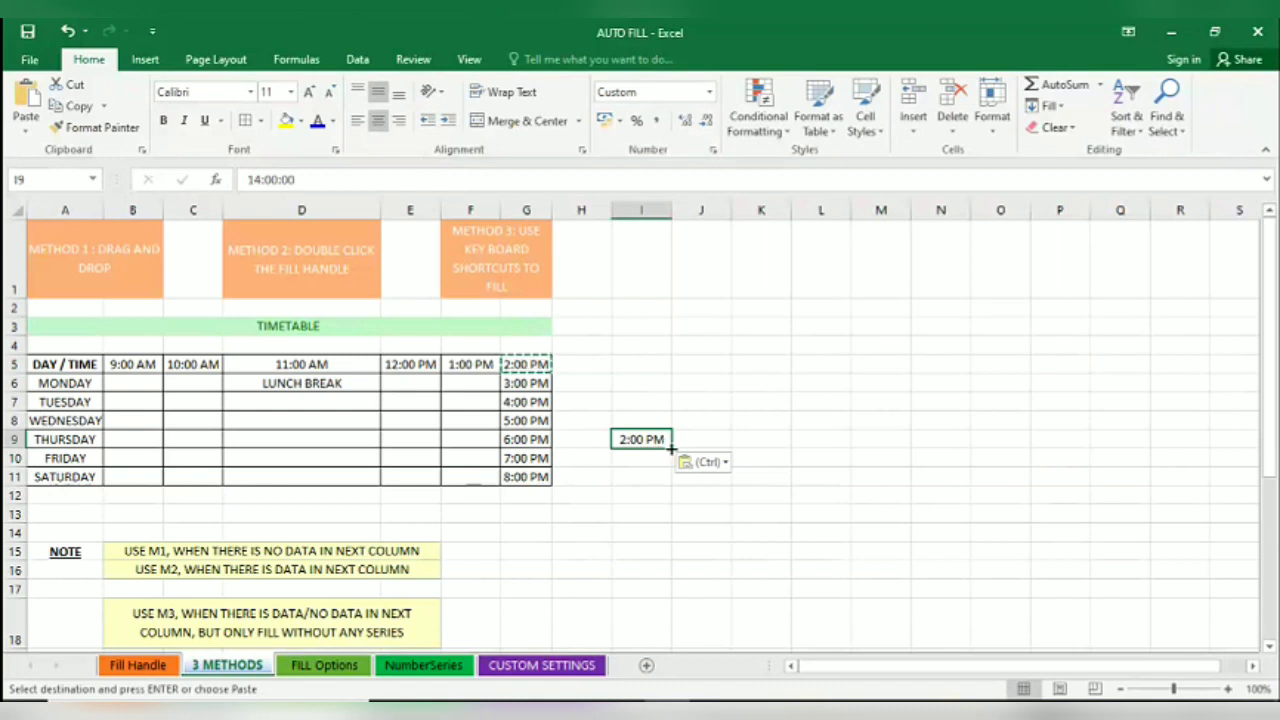
pyautogui.moveTo(671, 447); pyautogui.dragTo(675, 597)
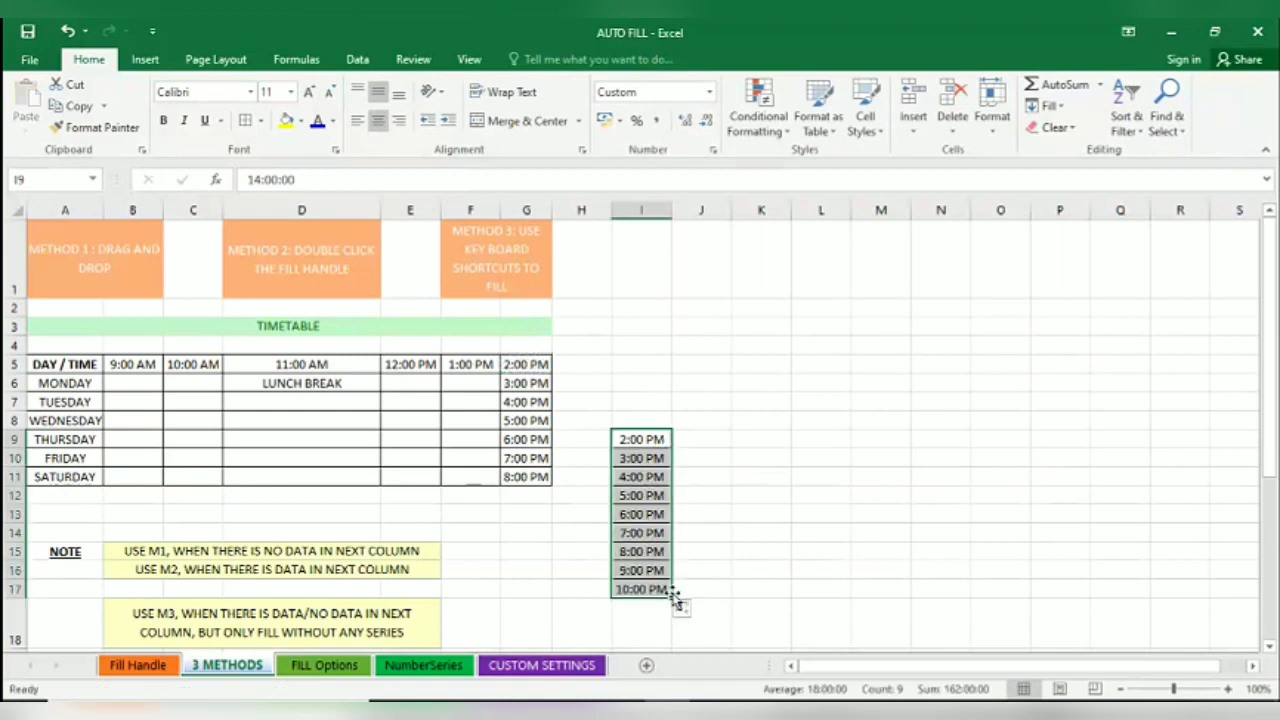
# Undo the hourly series fill and the pasted time in column I
pyautogui.click(591, 364)
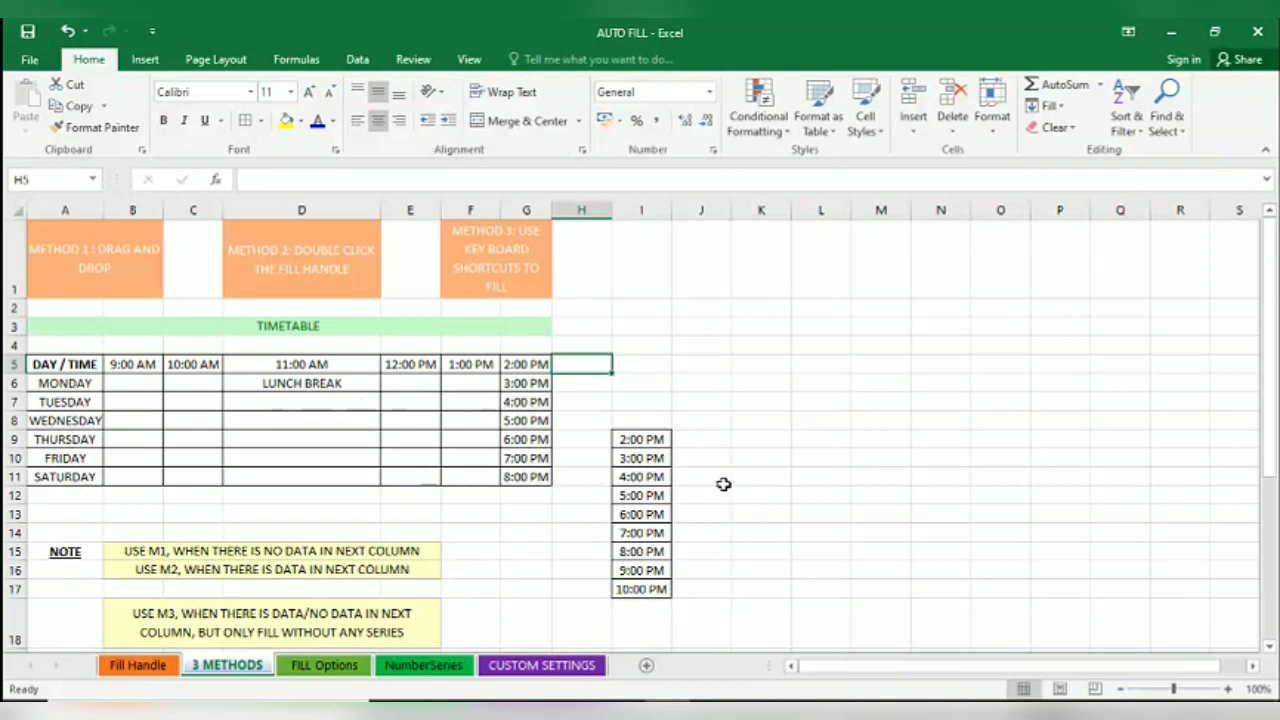
pyautogui.hotkey('ctrl', 'z')
pyautogui.hotkey('ctrl', 'z')
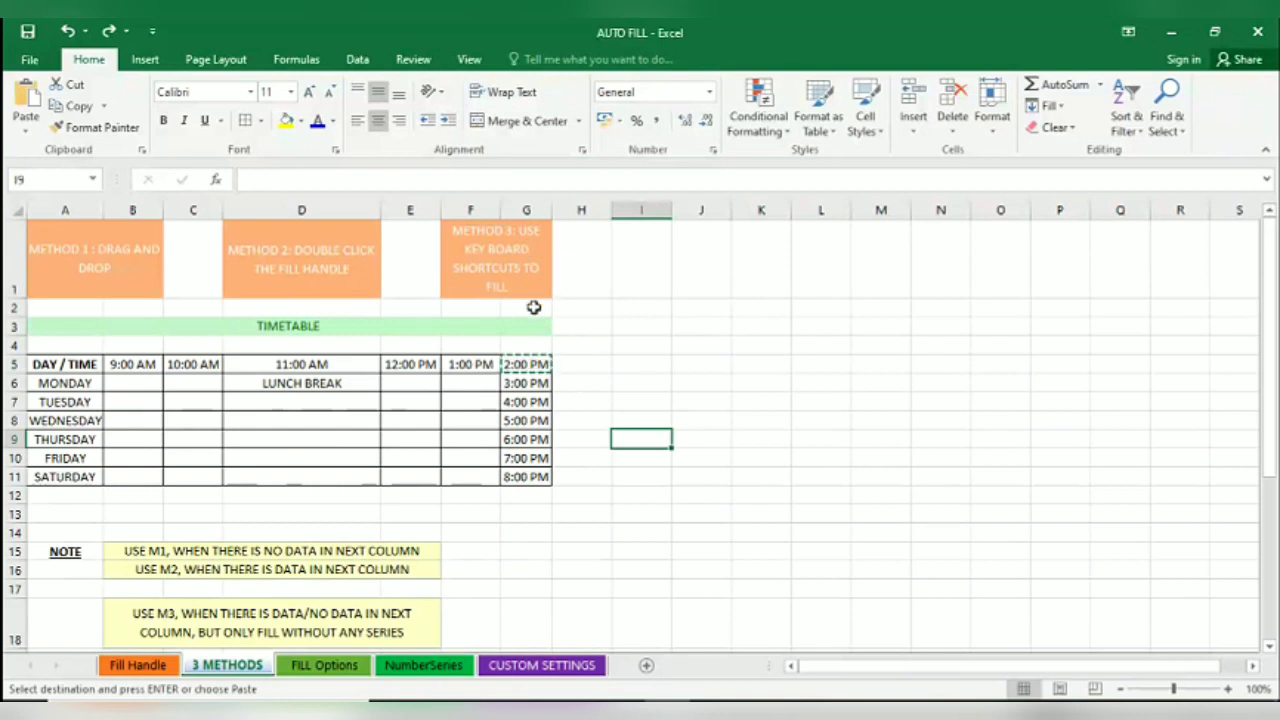
pyautogui.scroll(-1, 474, 520)
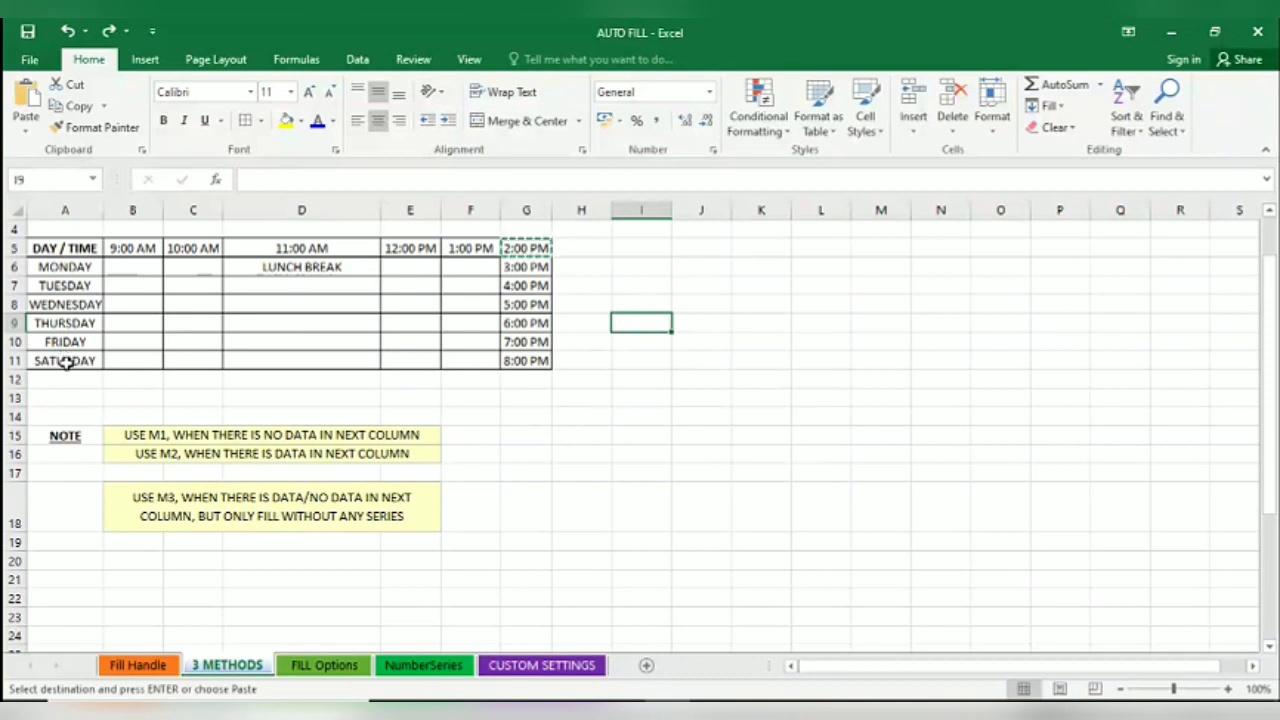
pyautogui.click(658, 266)
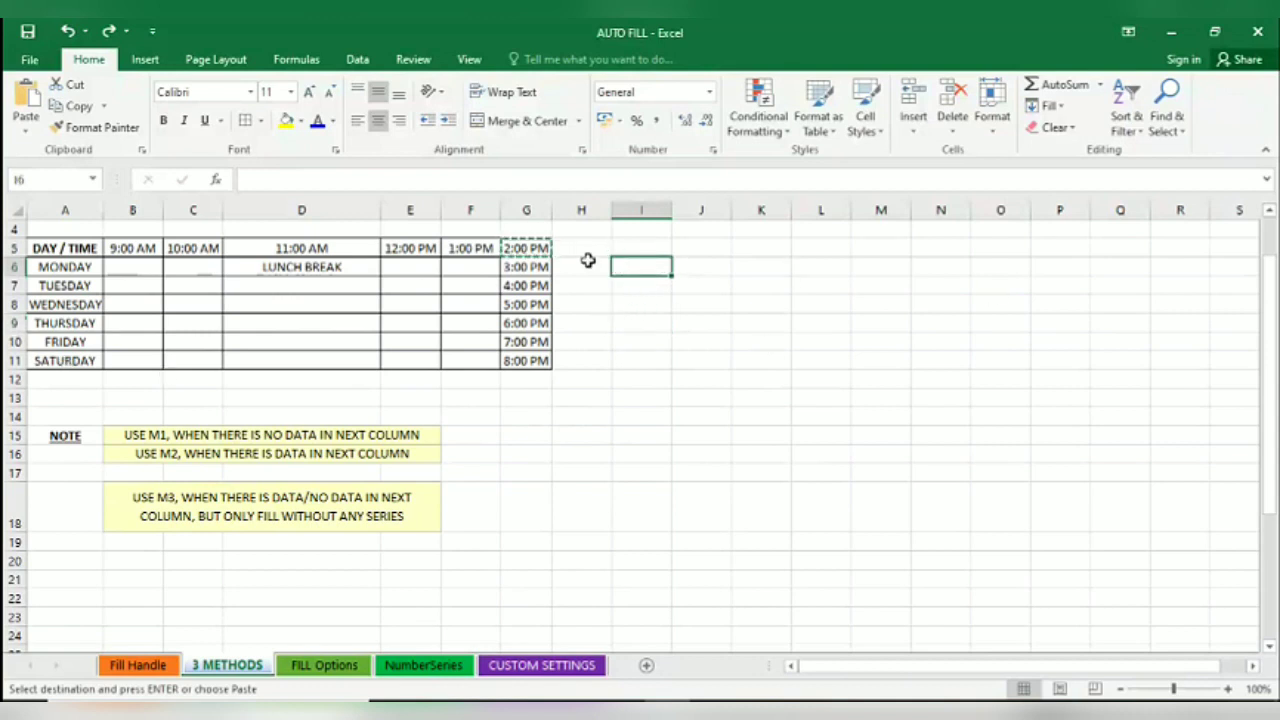
pyautogui.hotkey('ctrl', 'c')
pyautogui.hotkey('ctrl', 'v')
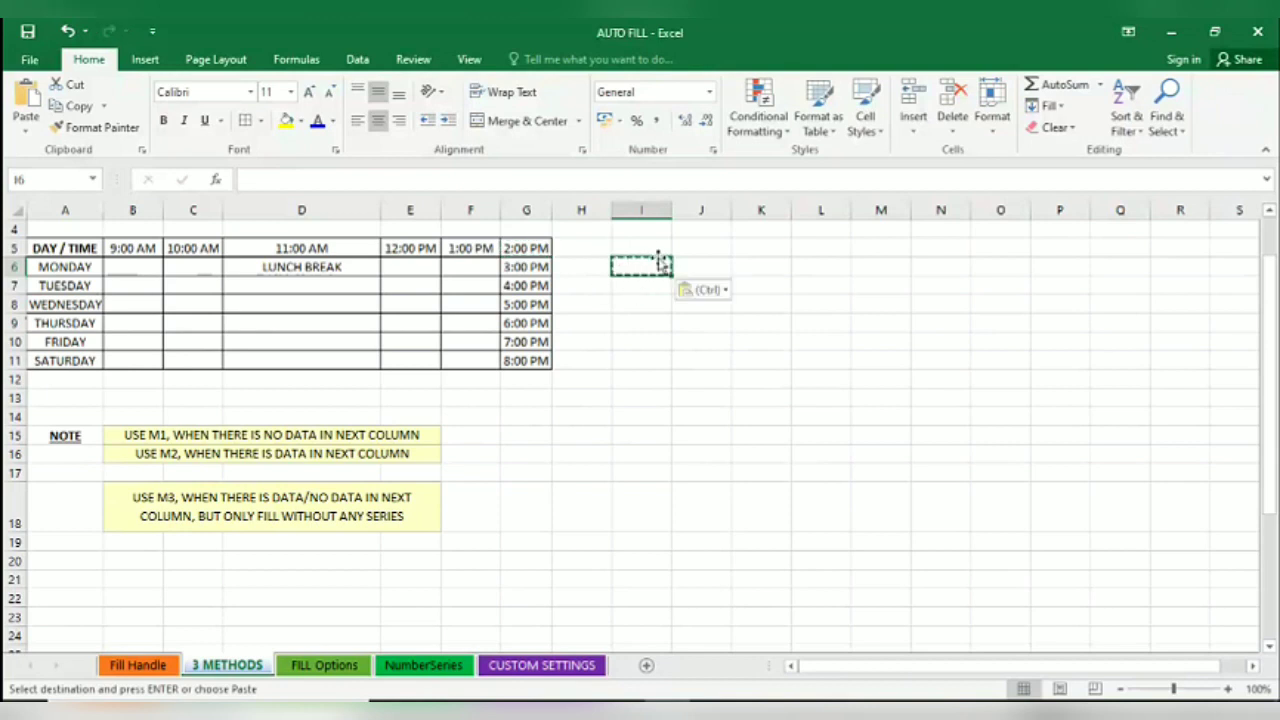
# Copy the 2:00 PM time from cell G5 to cell I6
pyautogui.click(530, 247)
pyautogui.hotkey('ctrl', 'c')
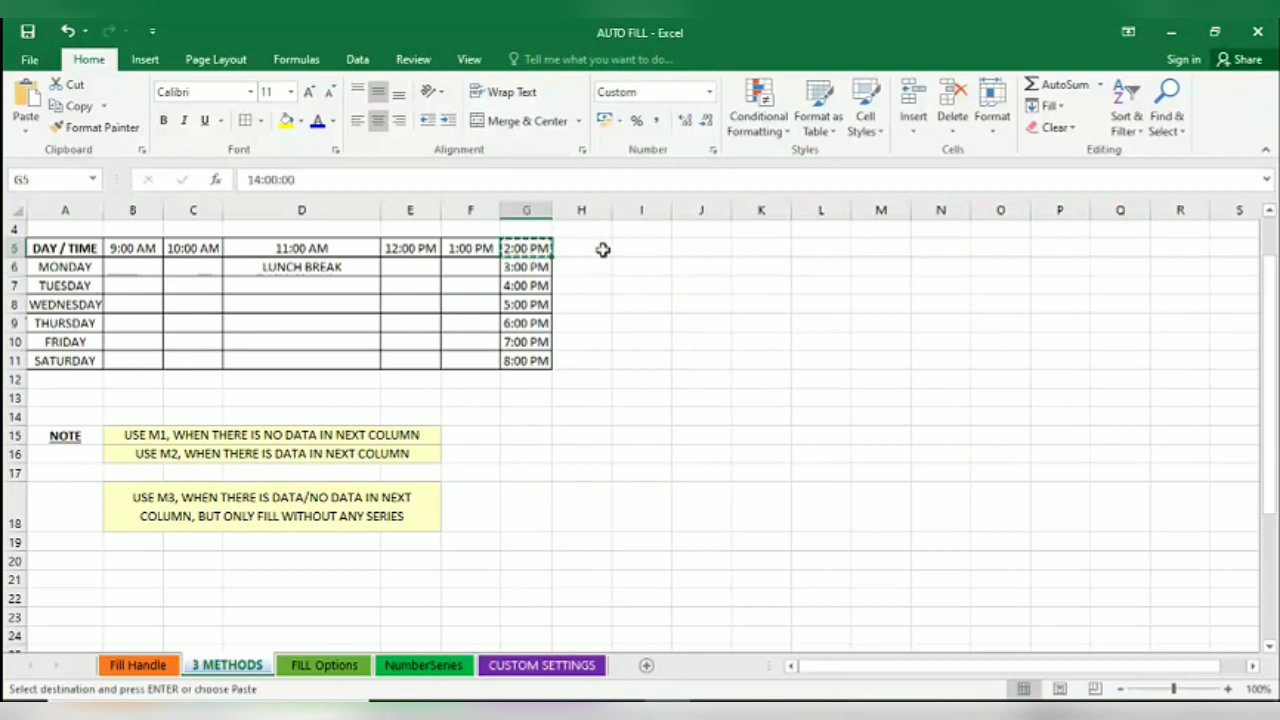
pyautogui.click(651, 271)
pyautogui.hotkey('ctrl', 'v')
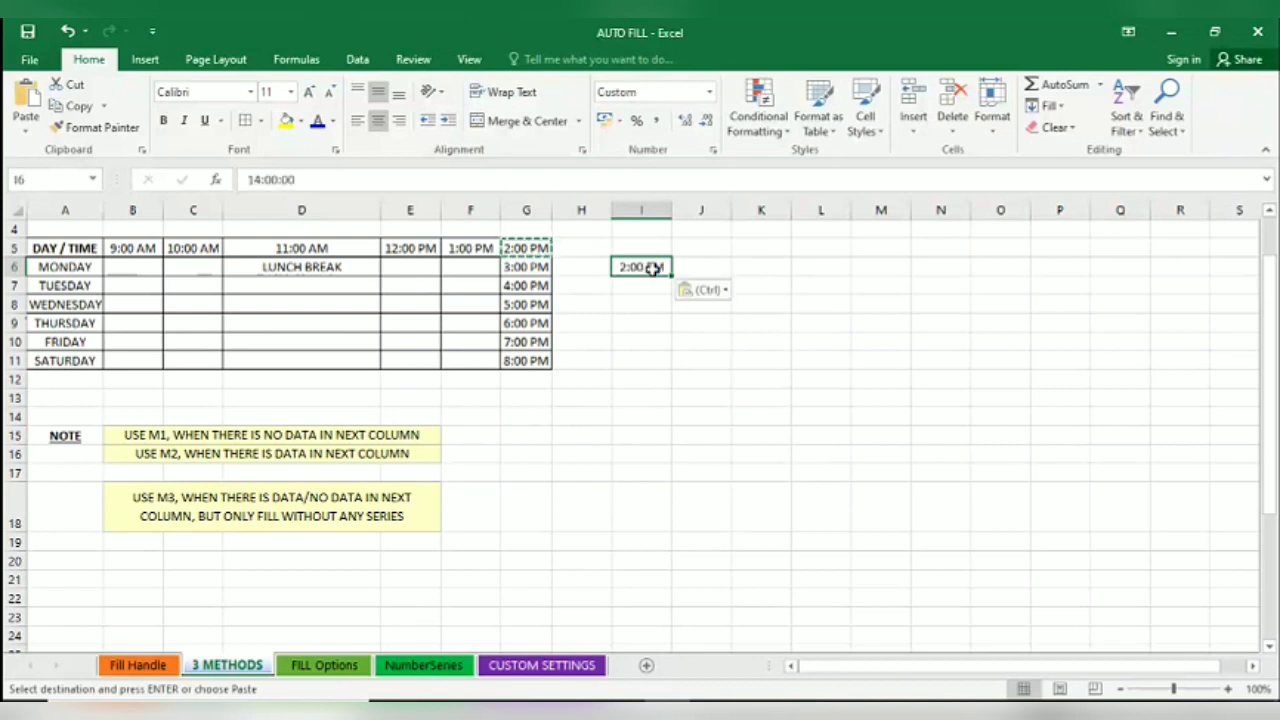
# Fill the range I6:I13 with the same 2:00 PM time, without creating a series
pyautogui.click(643, 339)
pyautogui.click(641, 268)
pyautogui.hotkey('shift', 'Down')
pyautogui.hotkey('shift', 'Down')
pyautogui.hotkey('shift', 'Down')
pyautogui.hotkey('shift', 'Down')
pyautogui.hotkey('shift', 'Down')
pyautogui.hotkey('shift', 'Down')
pyautogui.hotkey('shift', 'Down')
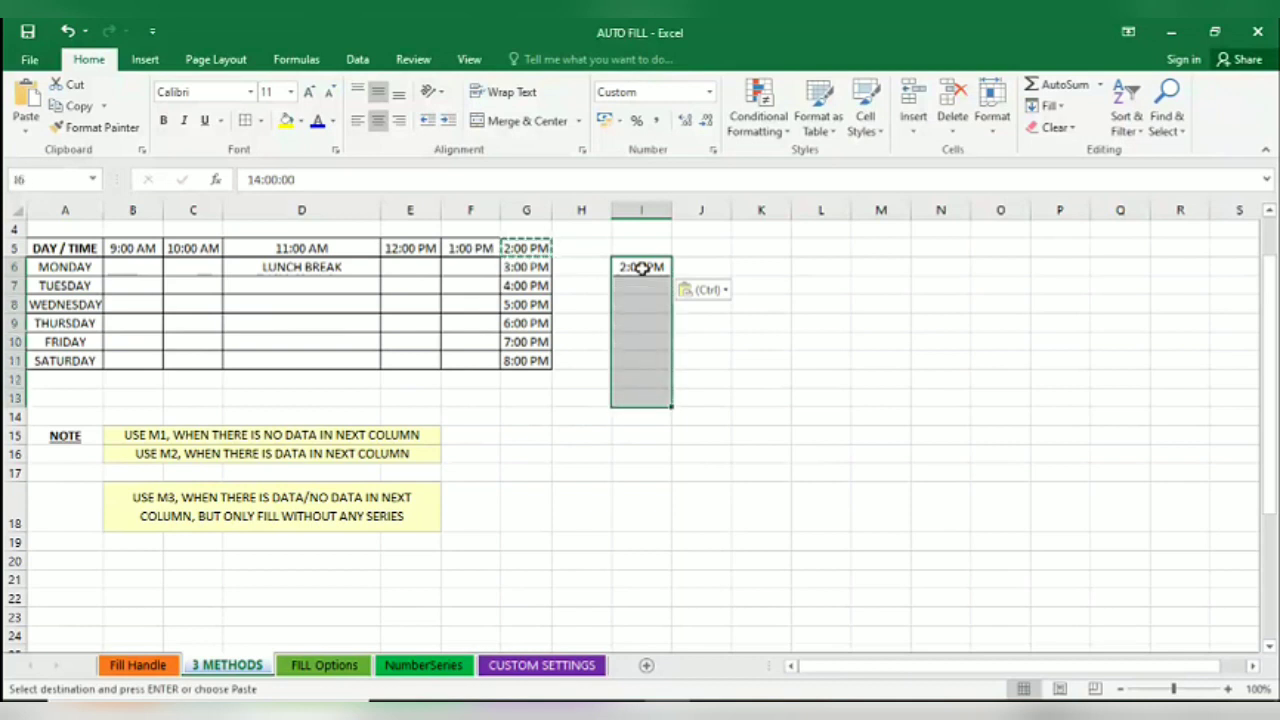
pyautogui.press('Return')
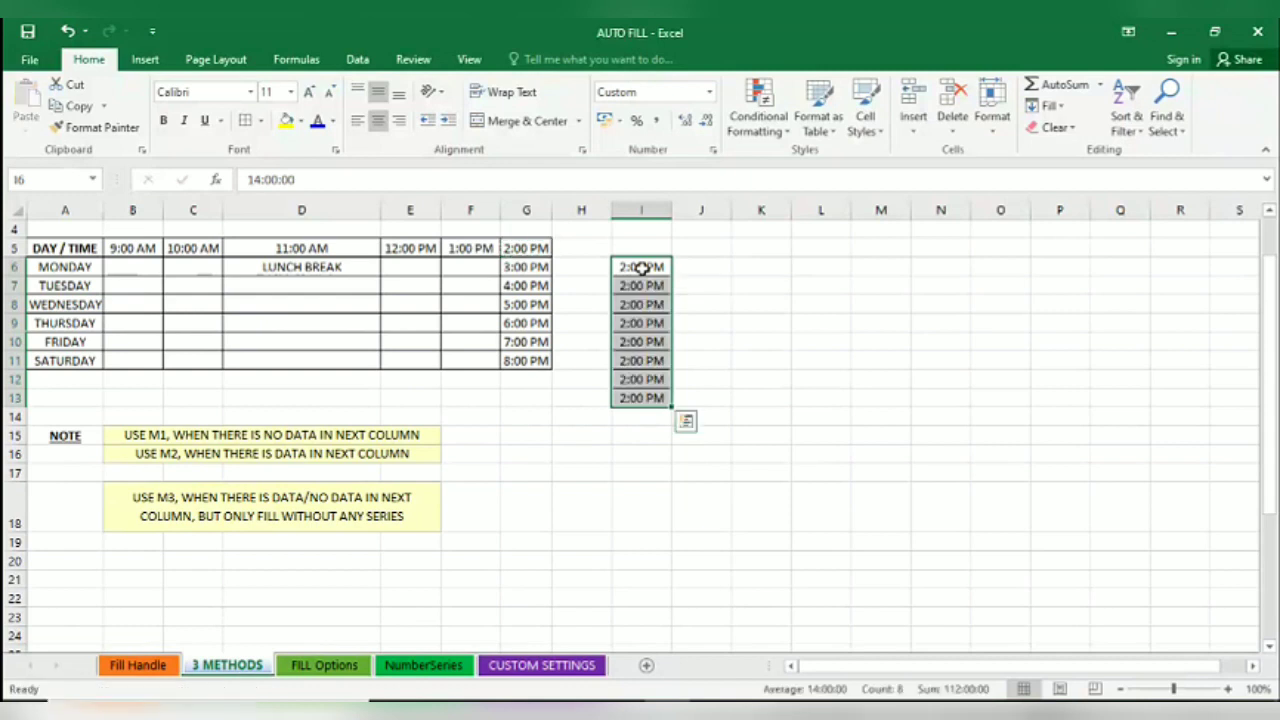
# Fill the 2:00 PM time from I6 rightward through N6 as identical copies
pyautogui.click(642, 267)
pyautogui.hotkey('shift', 'Right')
pyautogui.hotkey('shift', 'Right')
pyautogui.hotkey('shift', 'Right')
pyautogui.hotkey('shift', 'Right')
pyautogui.hotkey('shift', 'Right')
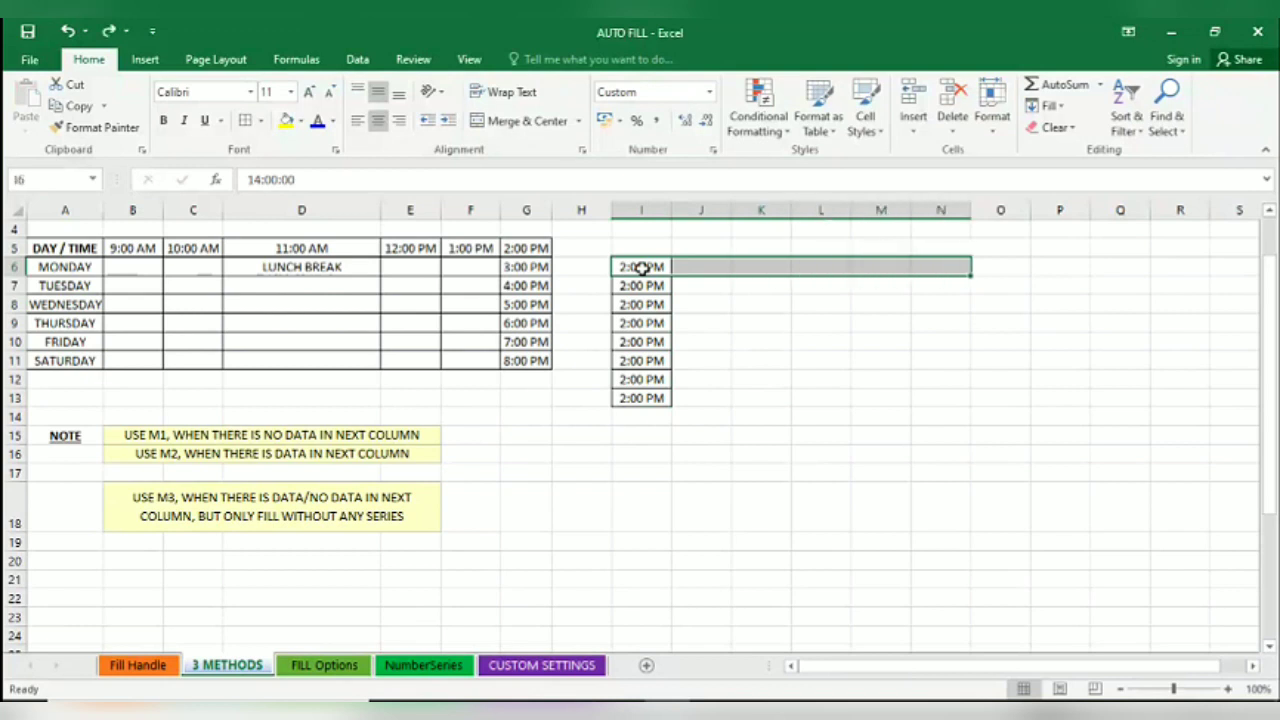
pyautogui.hotkey('ctrl', 'r')
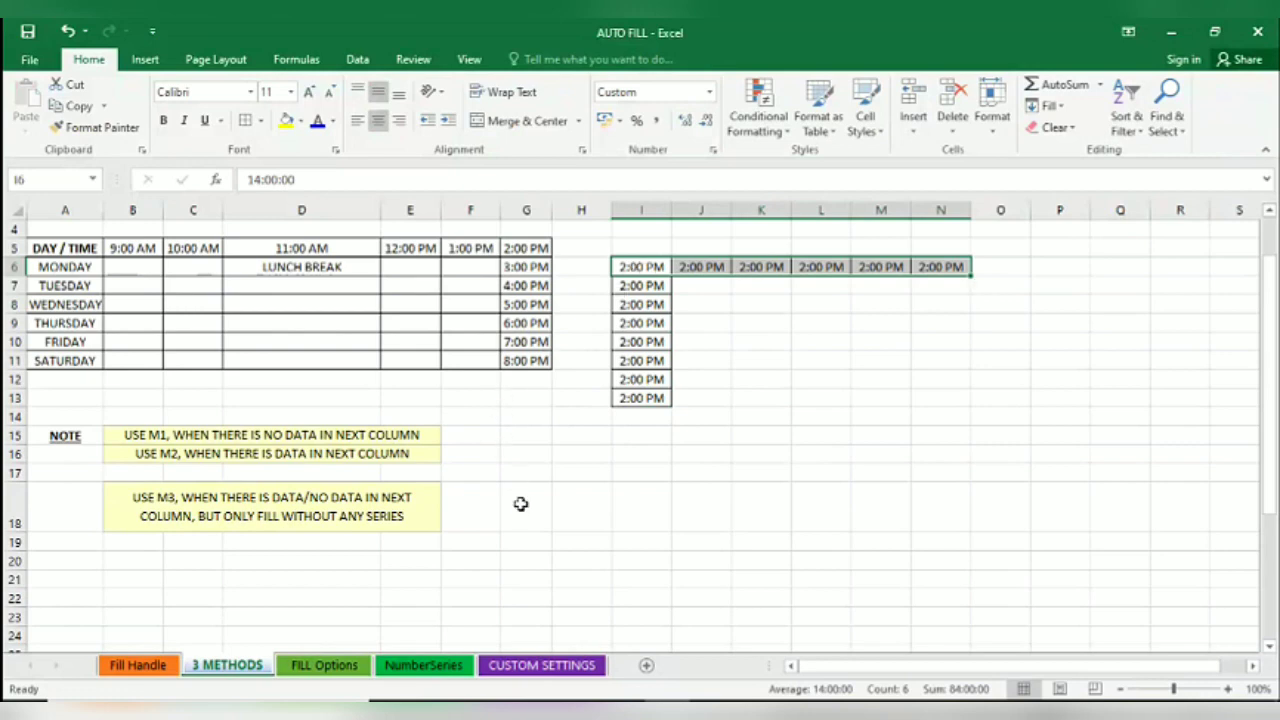
# AutoFill LUNCH BREAK from D6 down through D11 in the timetable
pyautogui.scroll(1, 520, 503)
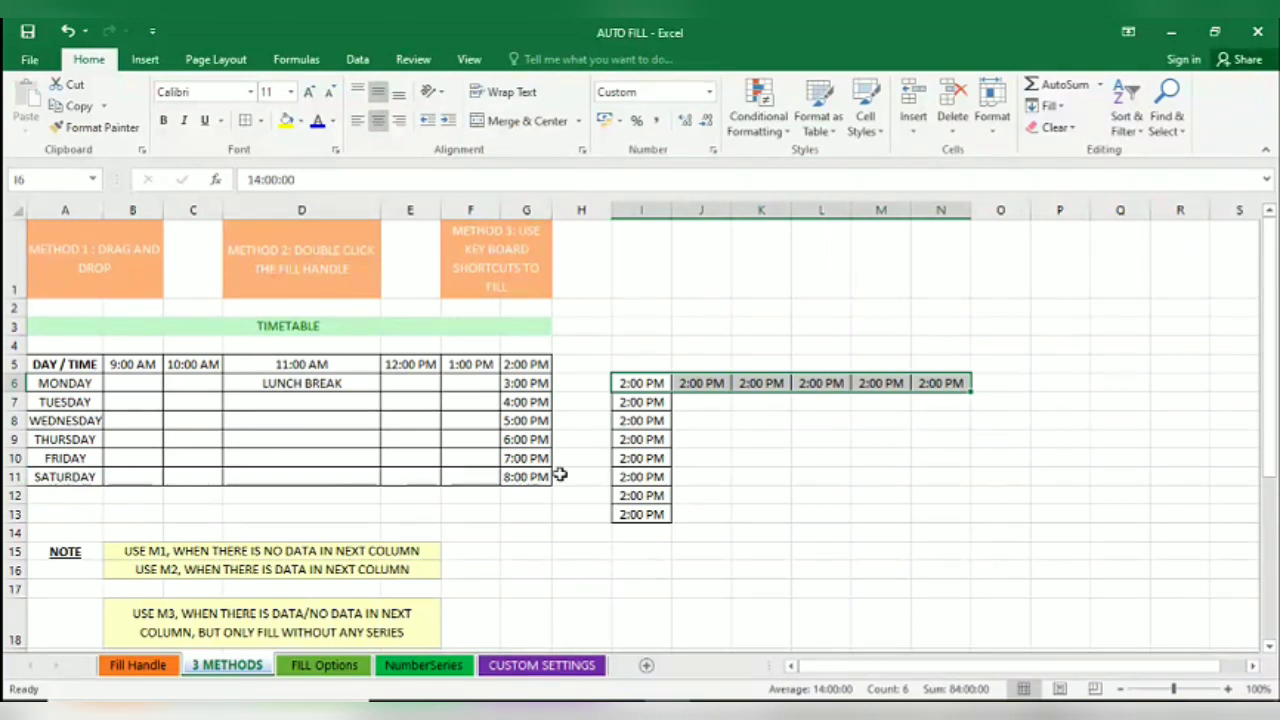
pyautogui.click(306, 381)
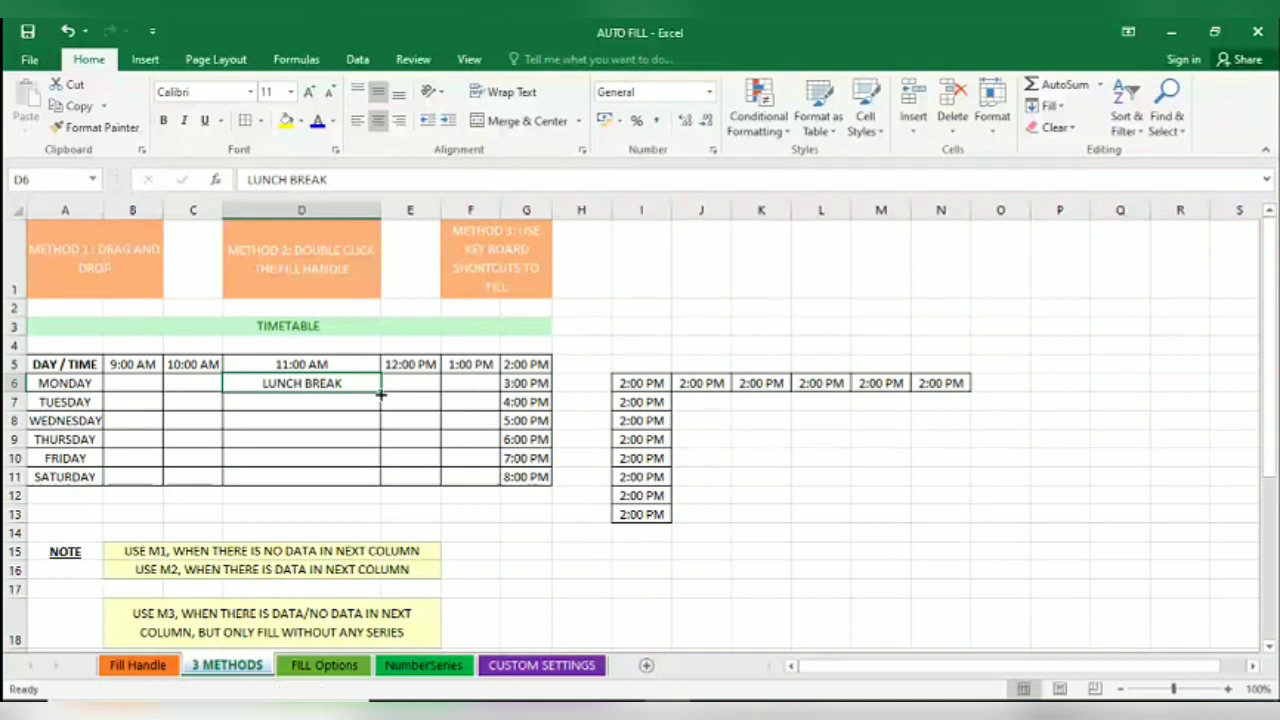
pyautogui.doubleClick(381, 394)
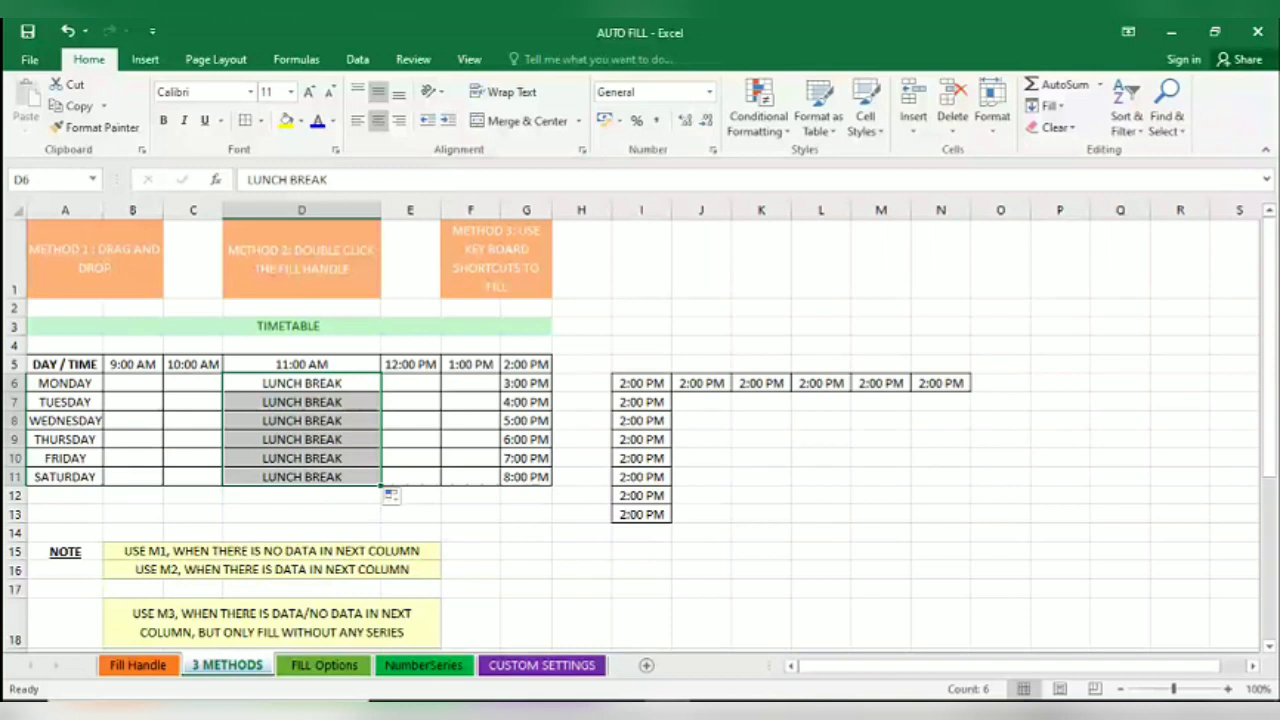
# On the FILL Options sheet, AutoFill the Days column from the date in B7 down through B16
pyautogui.click(312, 667)
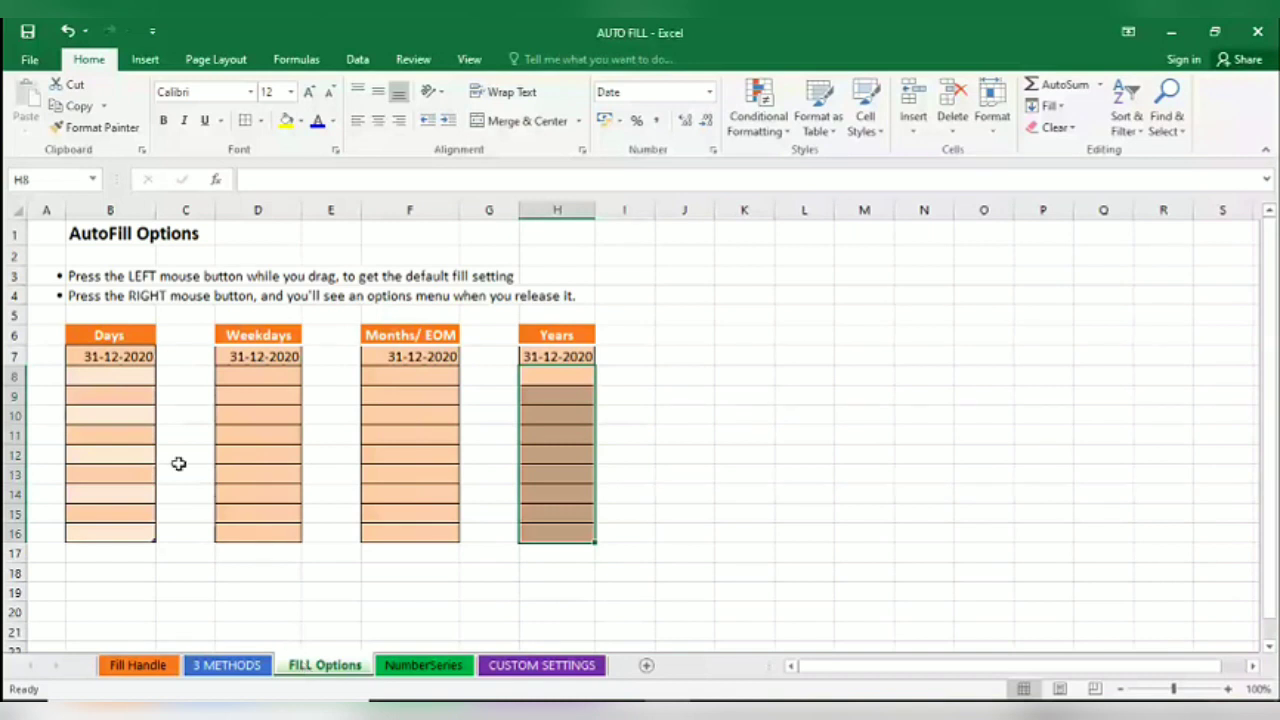
pyautogui.click(118, 360)
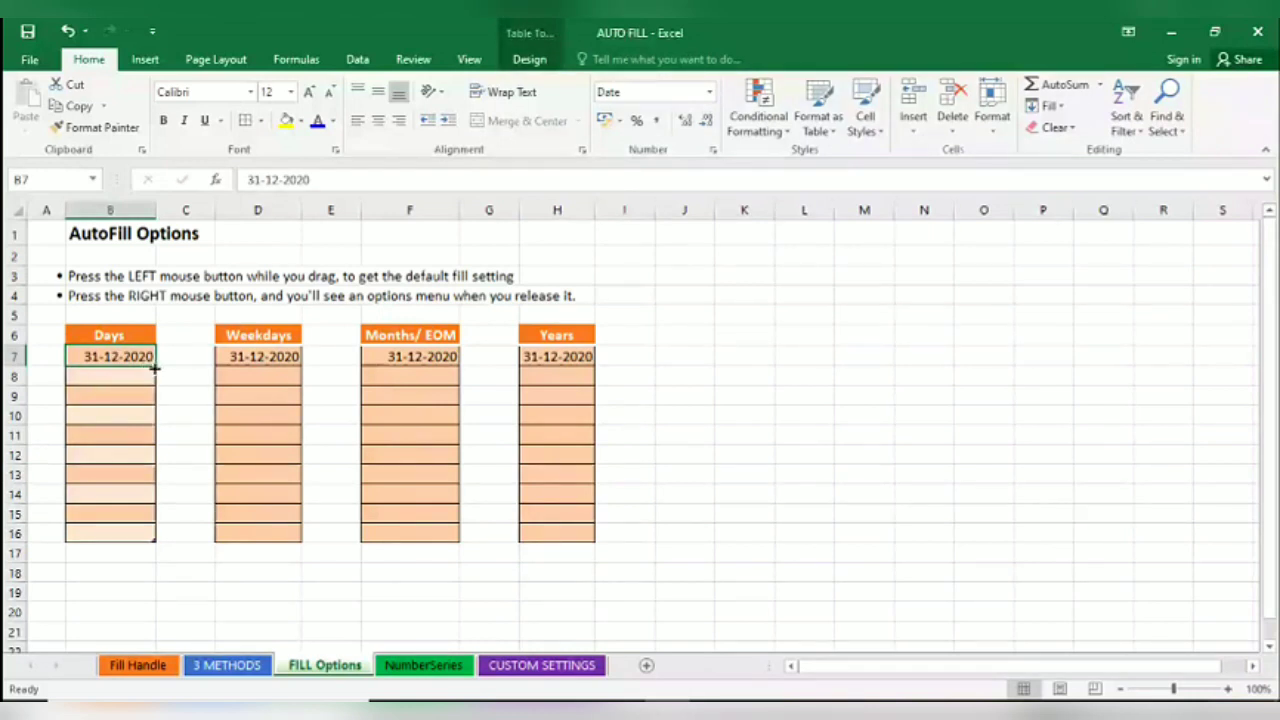
pyautogui.doubleClick(152, 367)
pyautogui.click(110, 533)
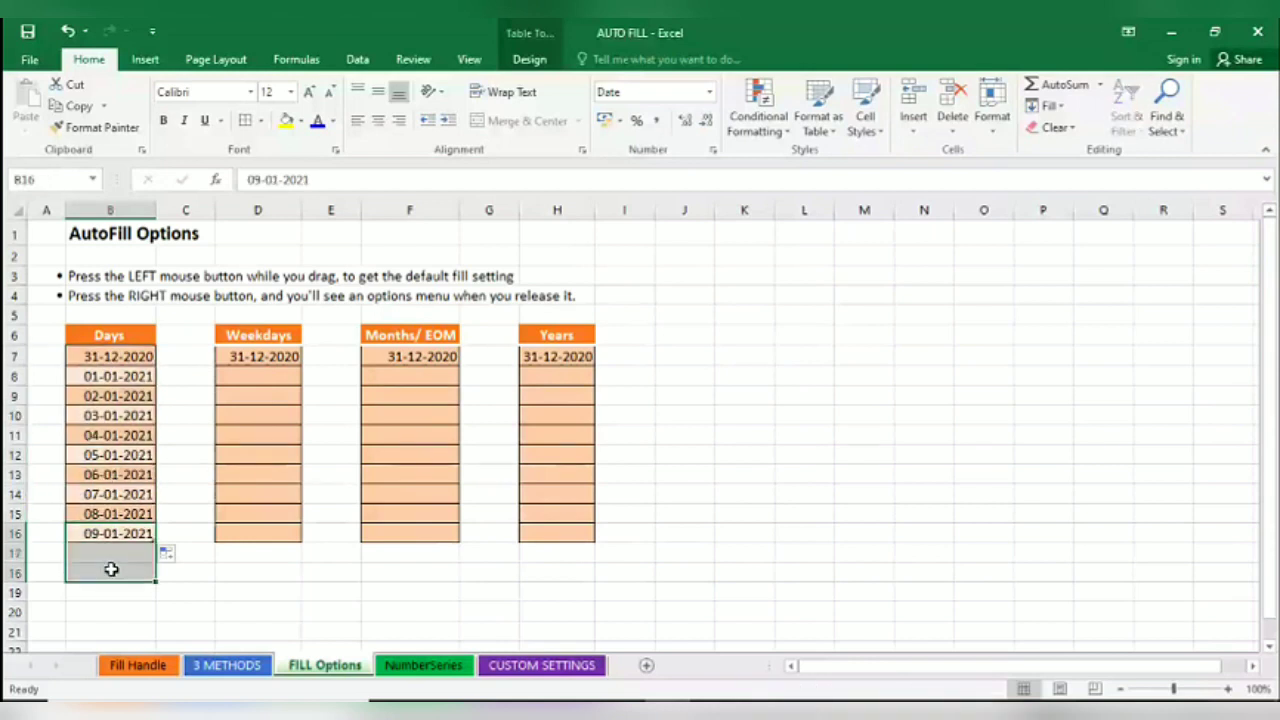
pyautogui.click(104, 452)
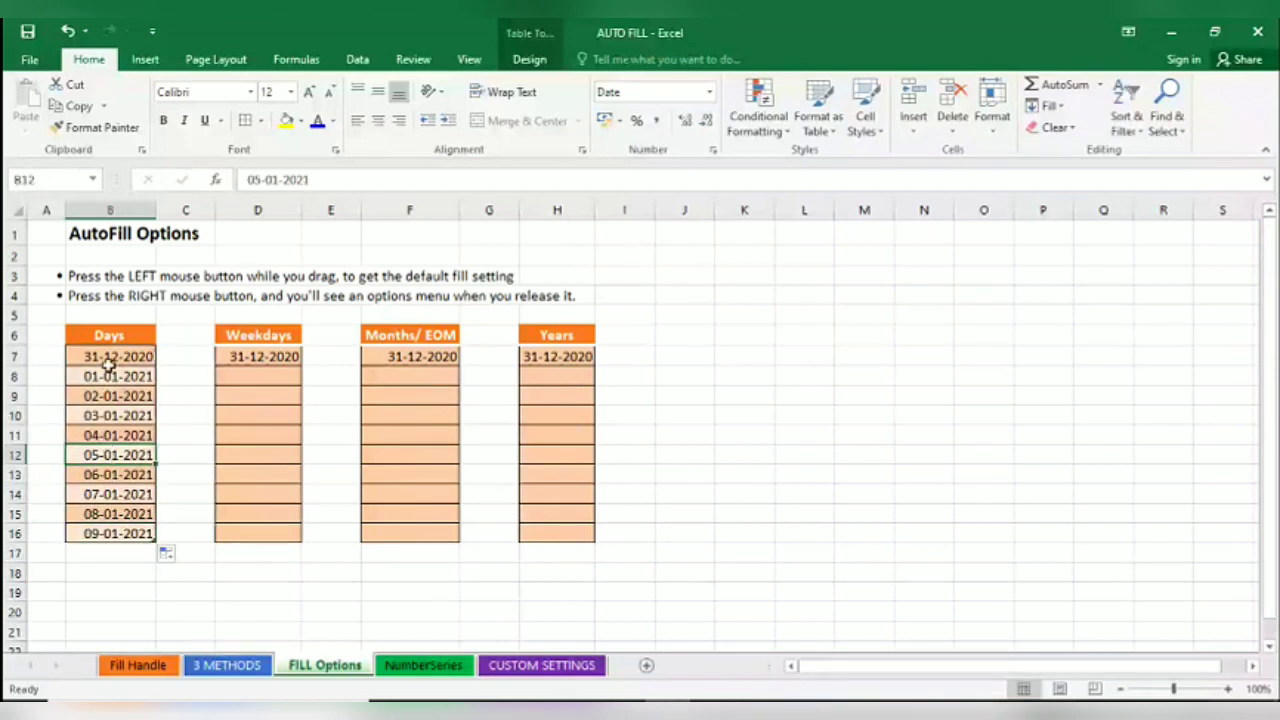
# Apply the Fill Days option to the filled dates in B7:B16
pyautogui.click(110, 349)
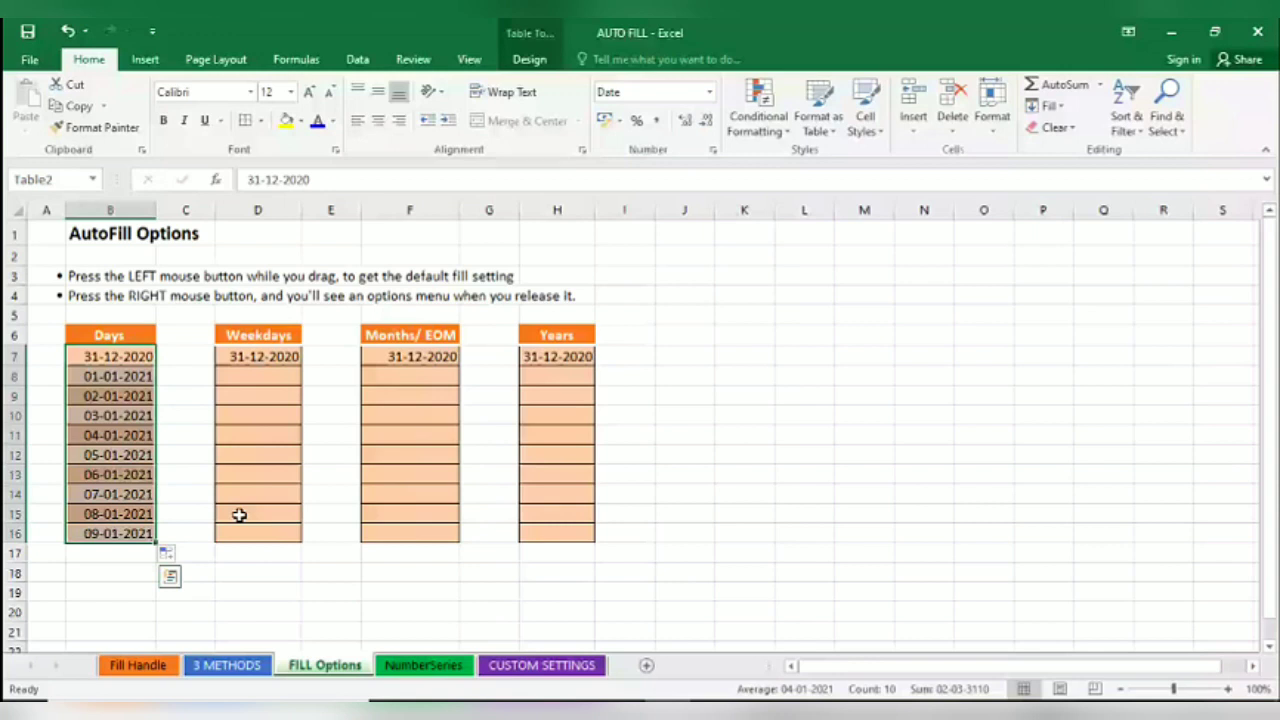
pyautogui.click(167, 554)
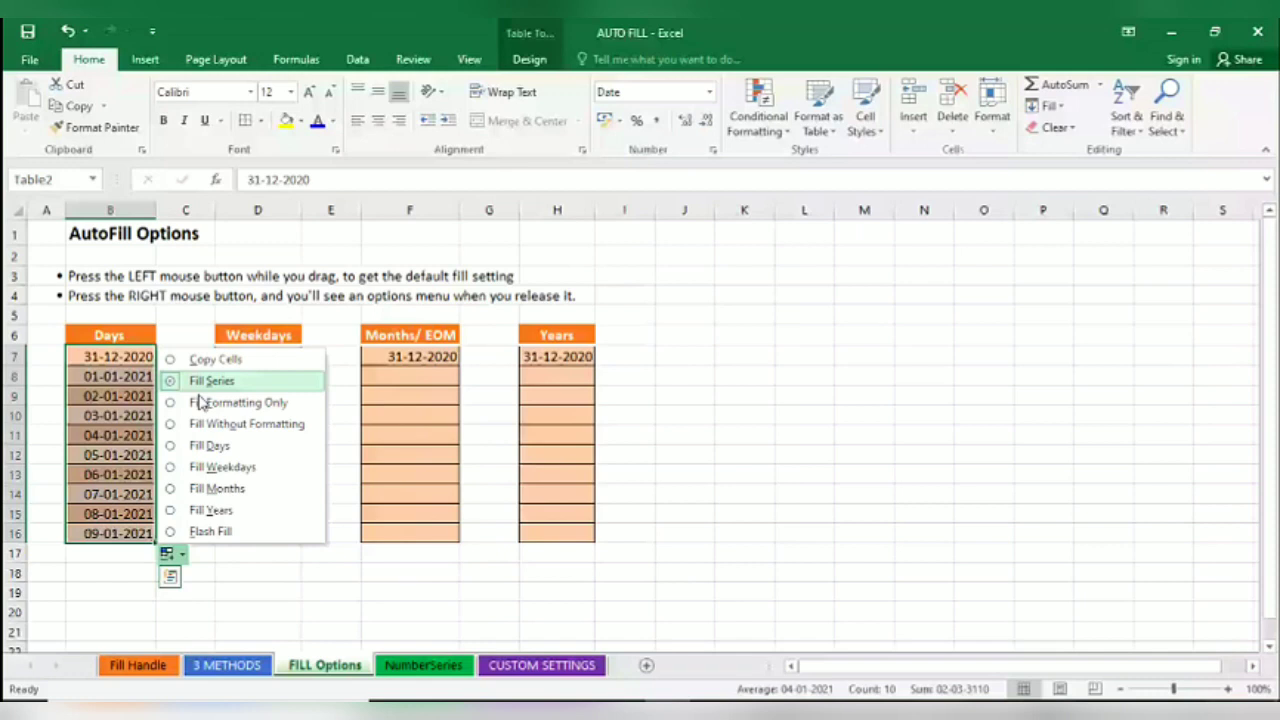
pyautogui.click(196, 446)
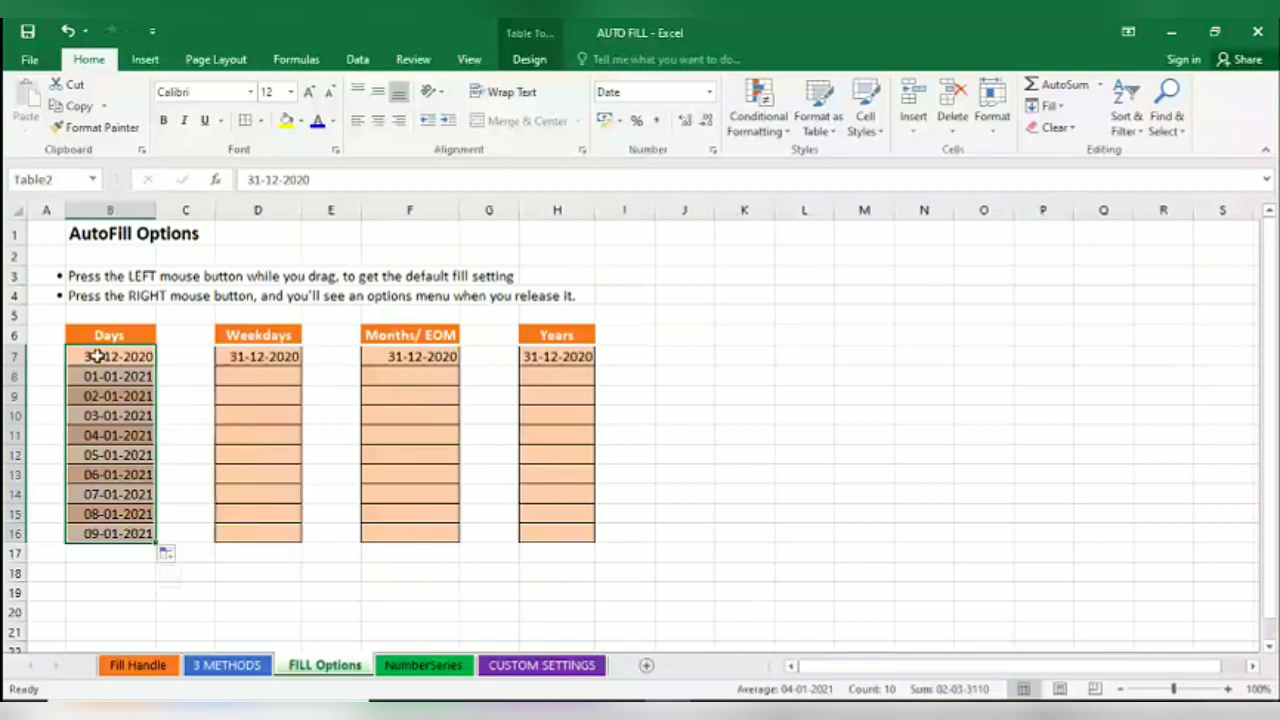
# AutoFill the Weekdays column from the date in D7 down through D16 using the Fill Weekdays option
pyautogui.click(296, 356)
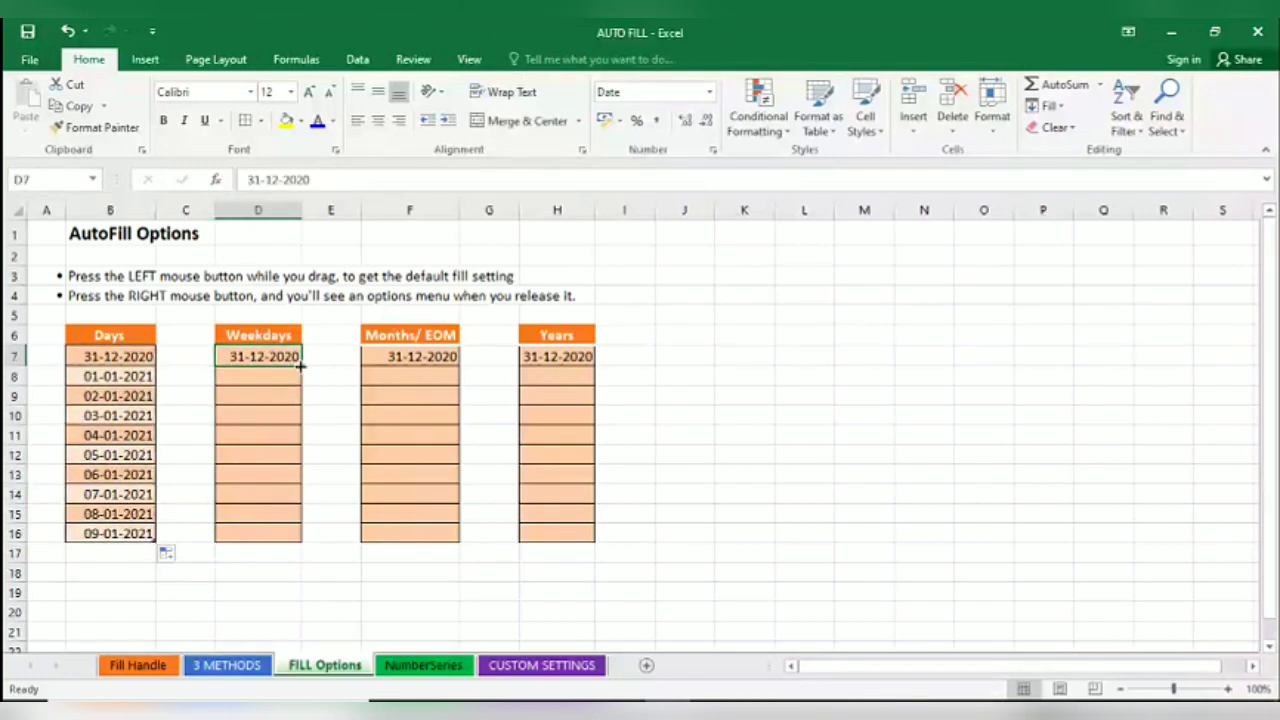
pyautogui.moveTo(299, 366); pyautogui.dragTo(300, 541)
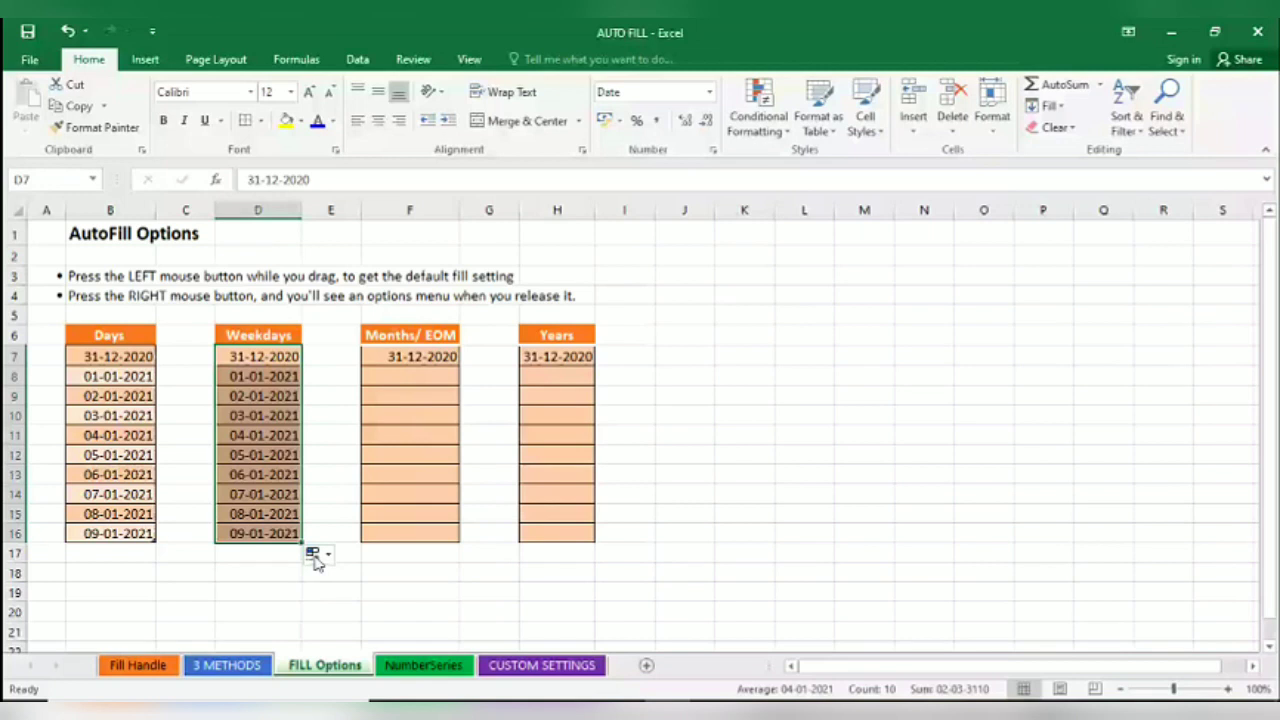
pyautogui.click(314, 556)
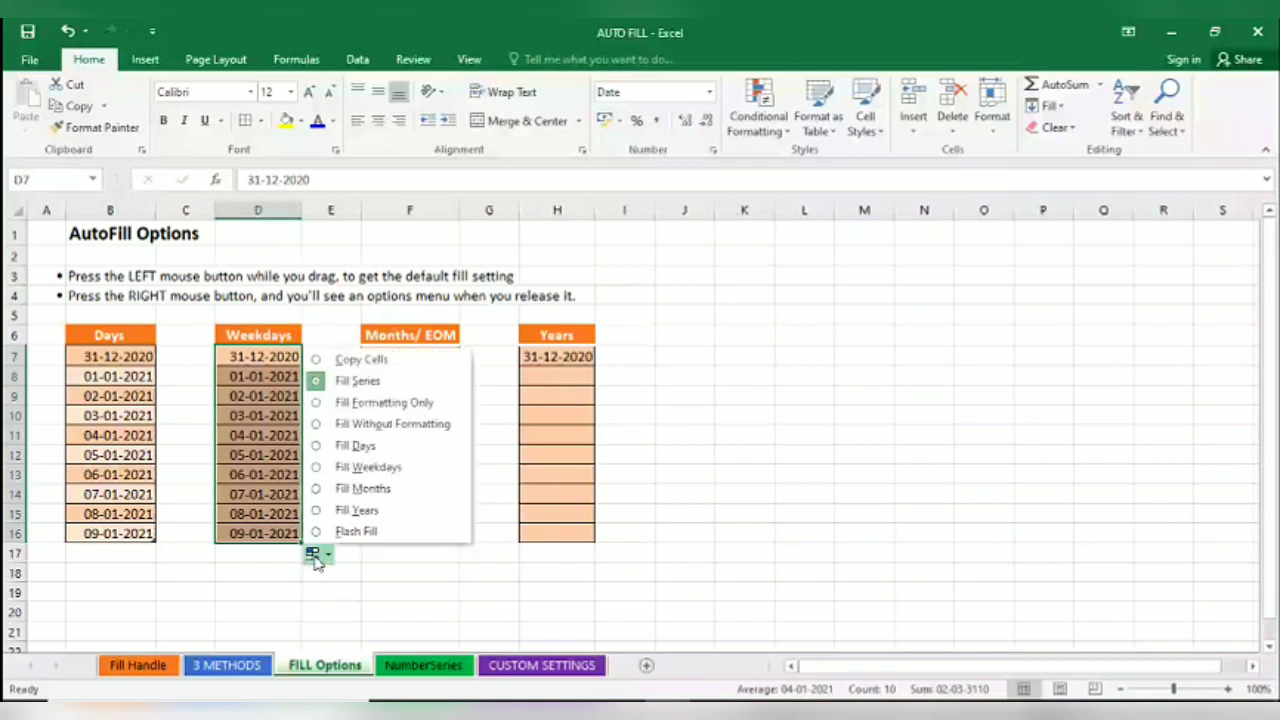
pyautogui.click(366, 467)
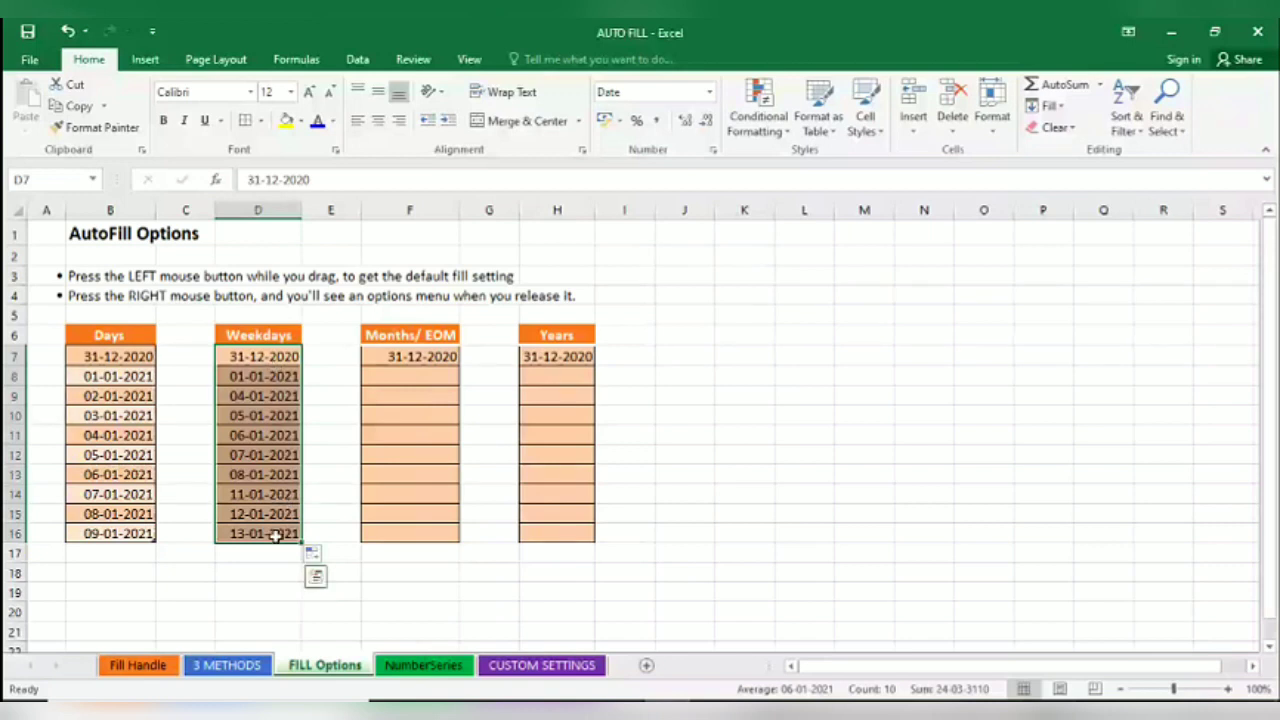
# AutoFill the Months/EOM column from the date in F7 down through F16 using the Fill Months option
pyautogui.click(443, 357)
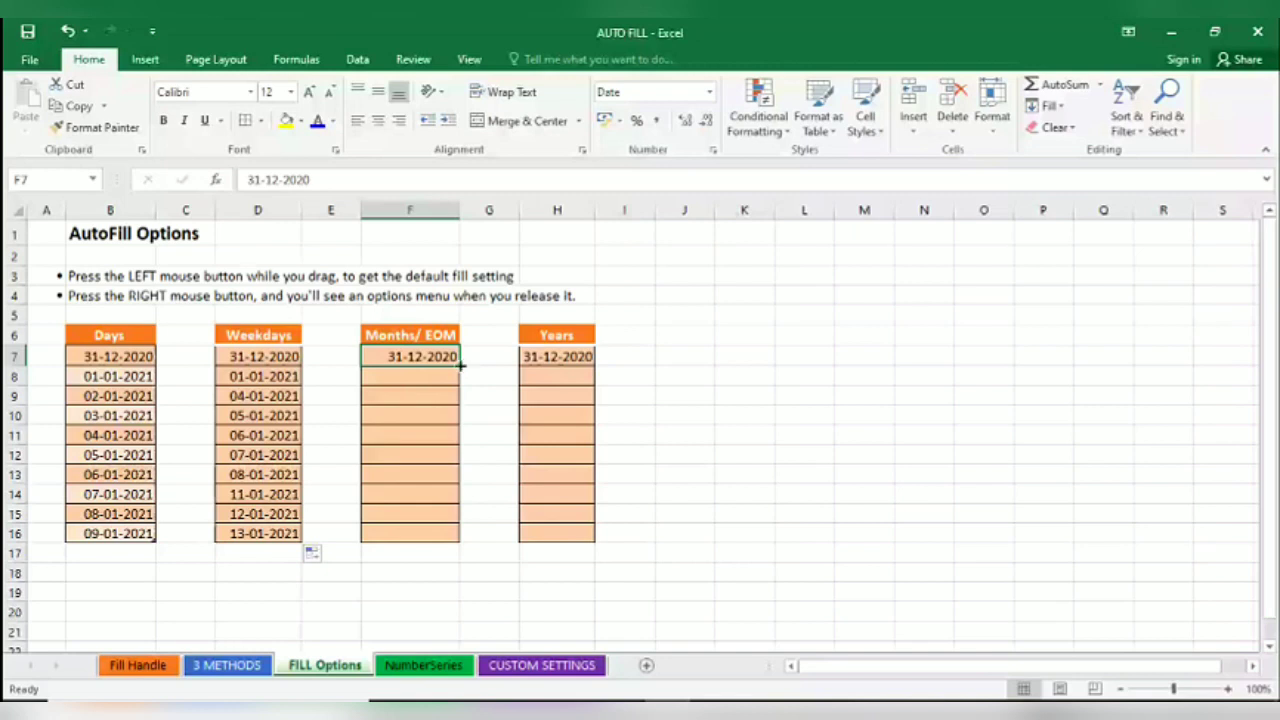
pyautogui.moveTo(460, 366); pyautogui.dragTo(460, 535)
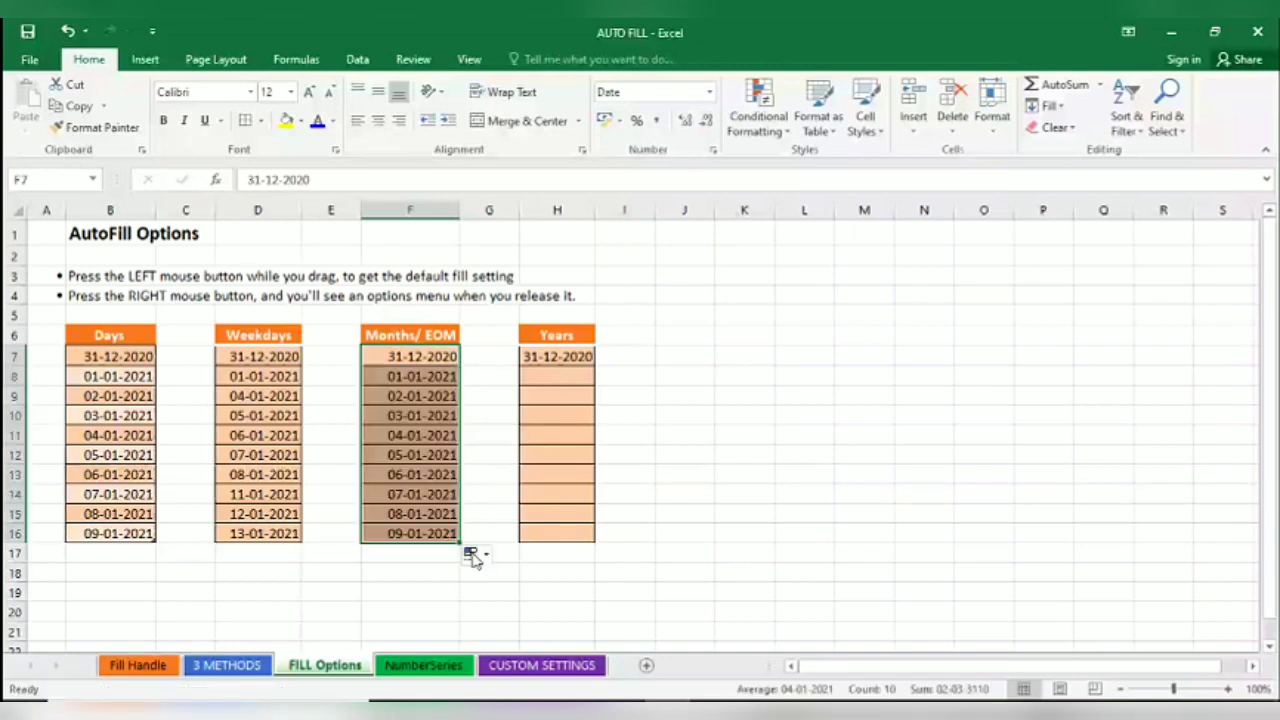
pyautogui.click(474, 558)
pyautogui.click(511, 490)
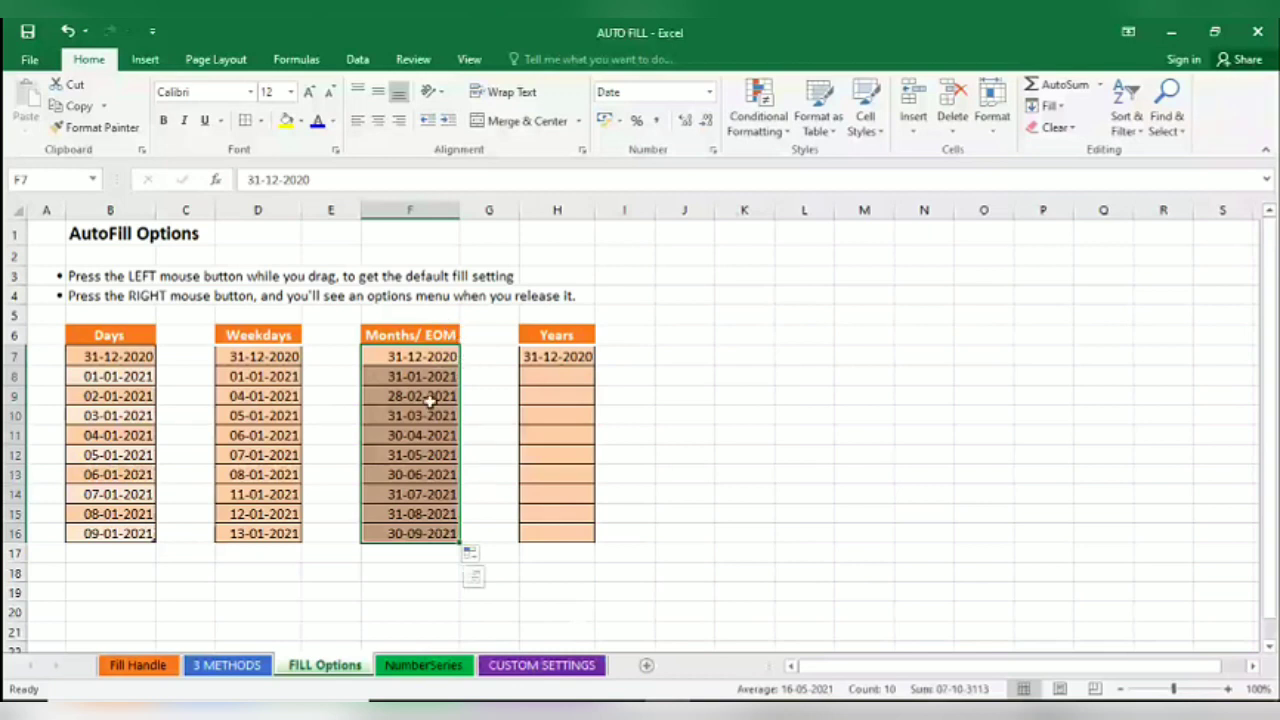
pyautogui.click(370, 400)
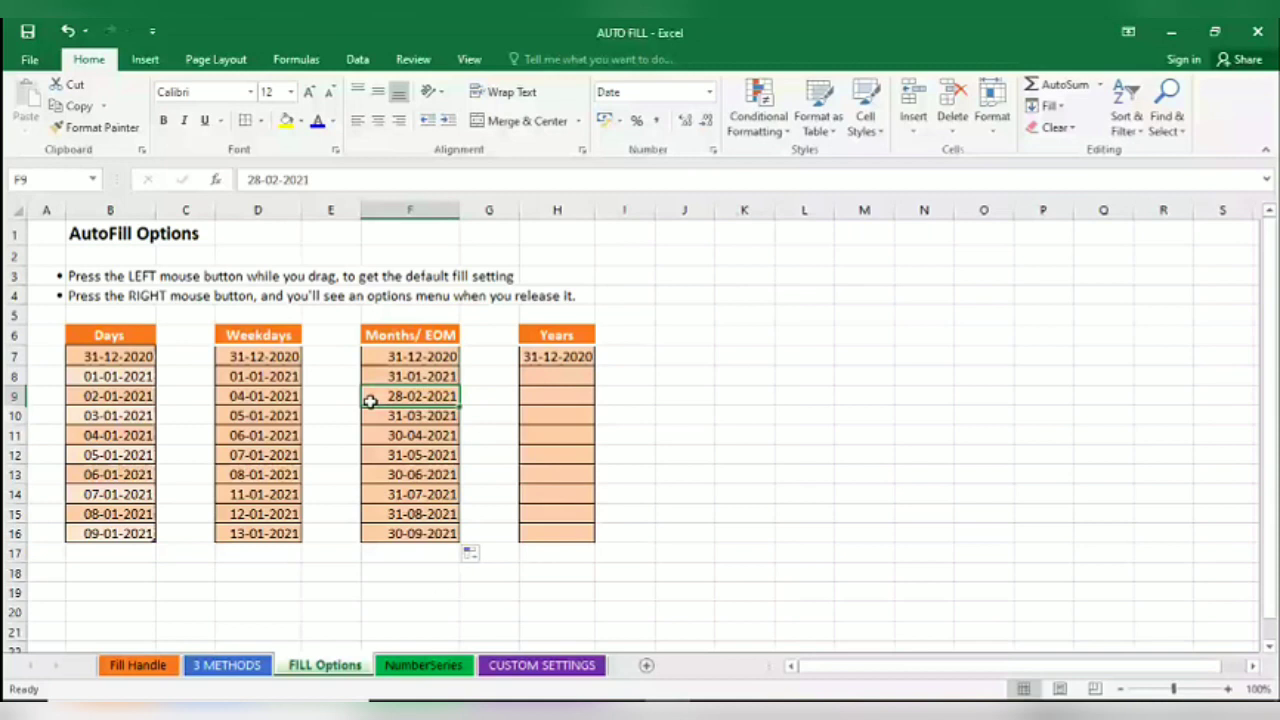
# AutoFill the Years column from the date in H7 down through H16 and open its AutoFill options
pyautogui.click(582, 358)
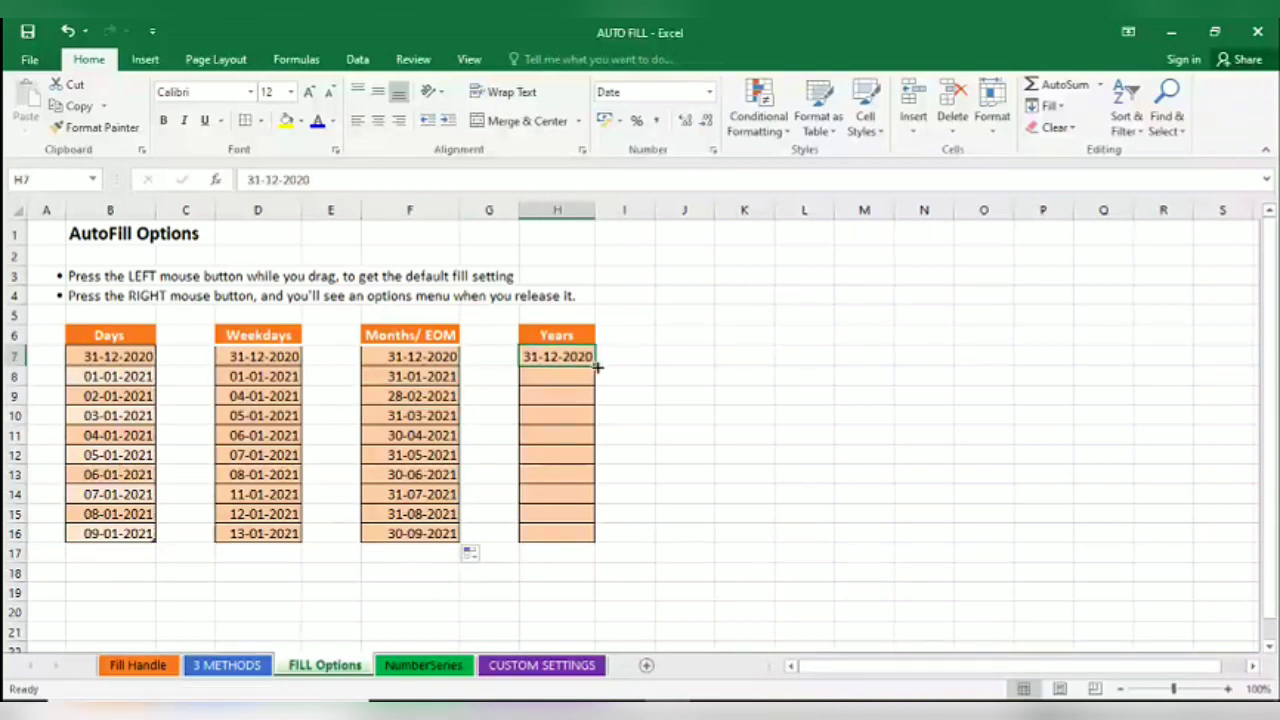
pyautogui.moveTo(593, 366); pyautogui.dragTo(593, 543)
pyautogui.click(608, 553)
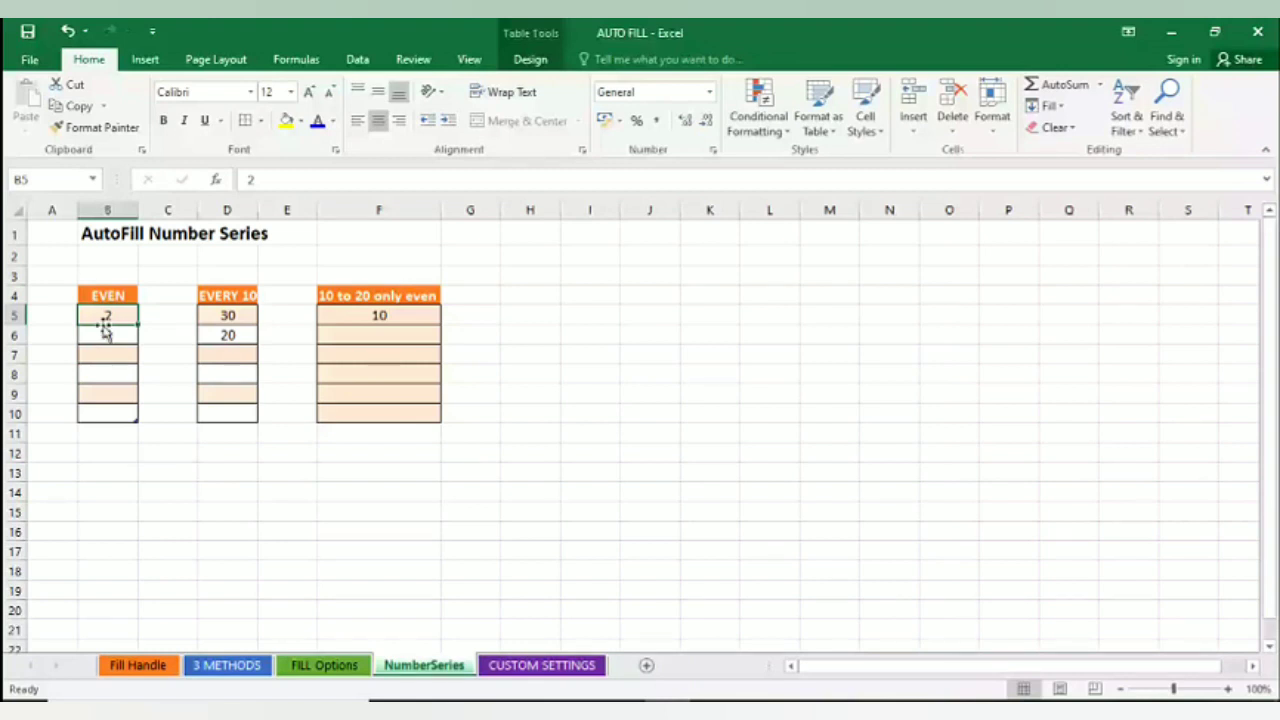
# On the NumberSeries sheet, AutoFill the EVEN column from 2 and 4 through B10 and the EVERY 10 column from 30 and 20 through D10
pyautogui.moveTo(137, 325); pyautogui.dragTo(140, 418)
pyautogui.moveTo(229, 314); pyautogui.dragTo(230, 338)
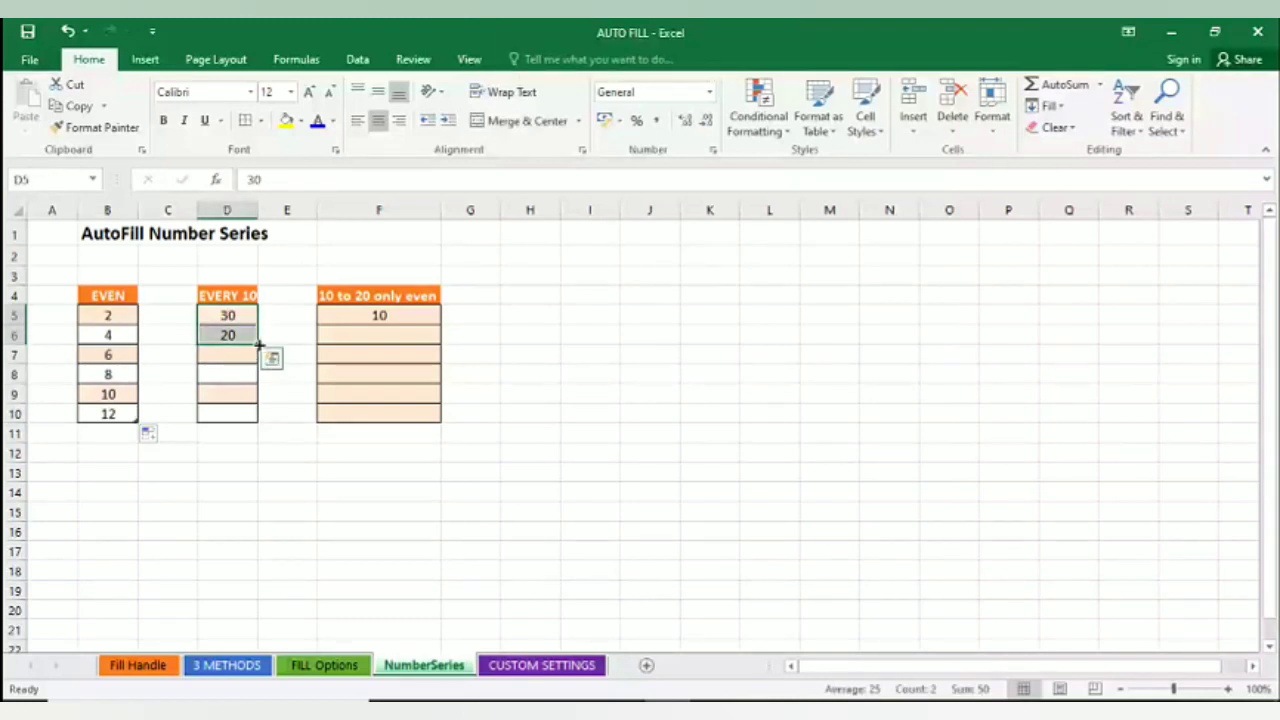
pyautogui.moveTo(258, 344); pyautogui.dragTo(258, 415)
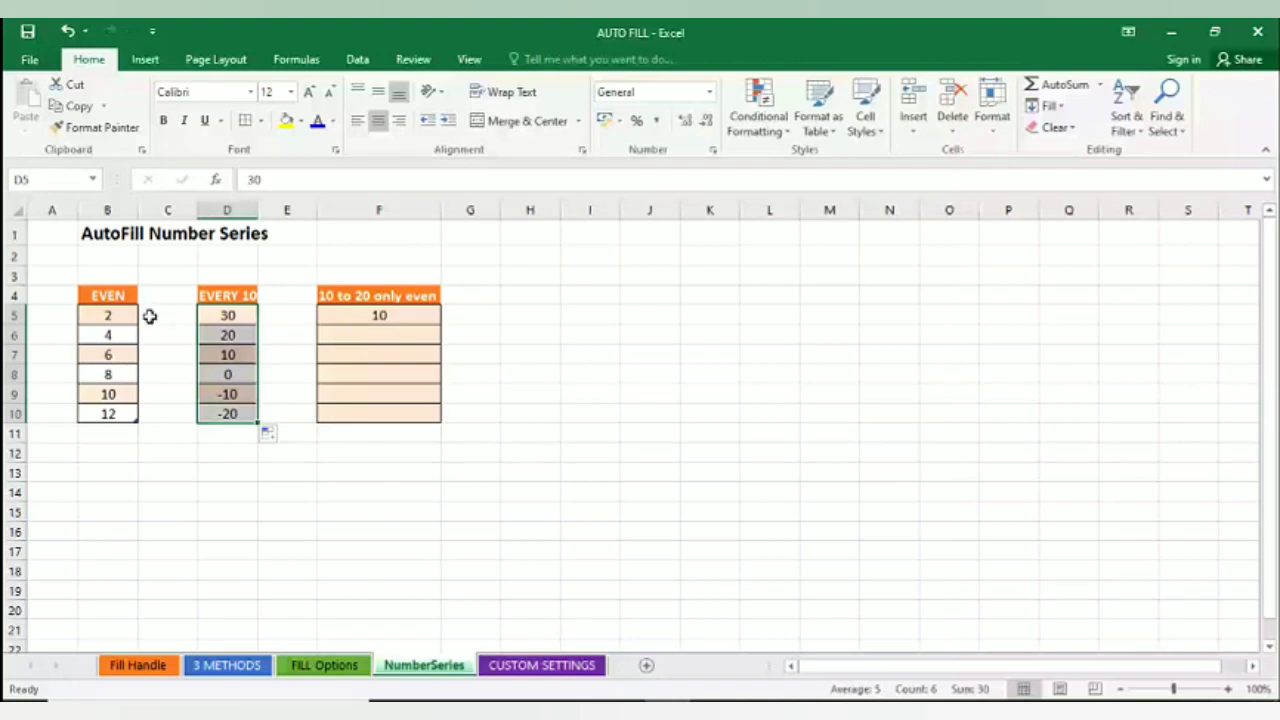
# Undo the fills in the EVERY 10 and EVEN columns
pyautogui.hotkey('ctrl', 'z')
pyautogui.hotkey('ctrl', 'z')
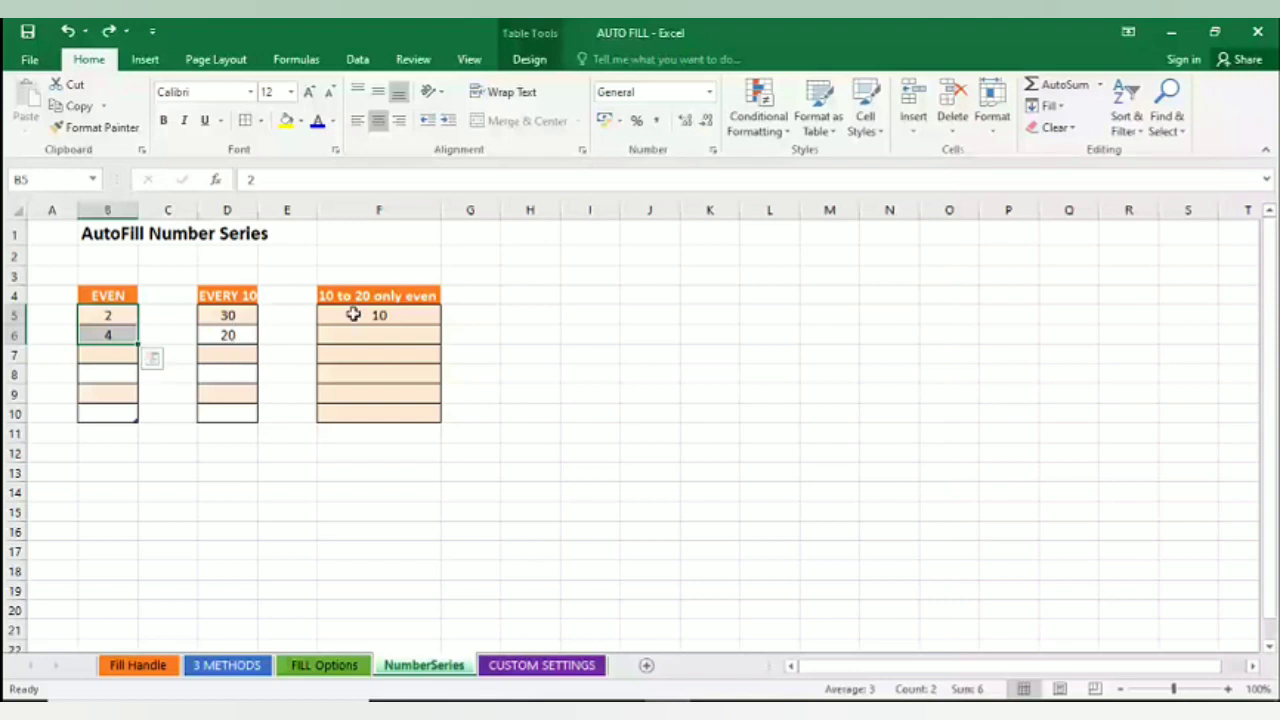
# Try to AutoFill the "10 to 20 only even" column from the single value in F5, and undo the fill
pyautogui.click(353, 315)
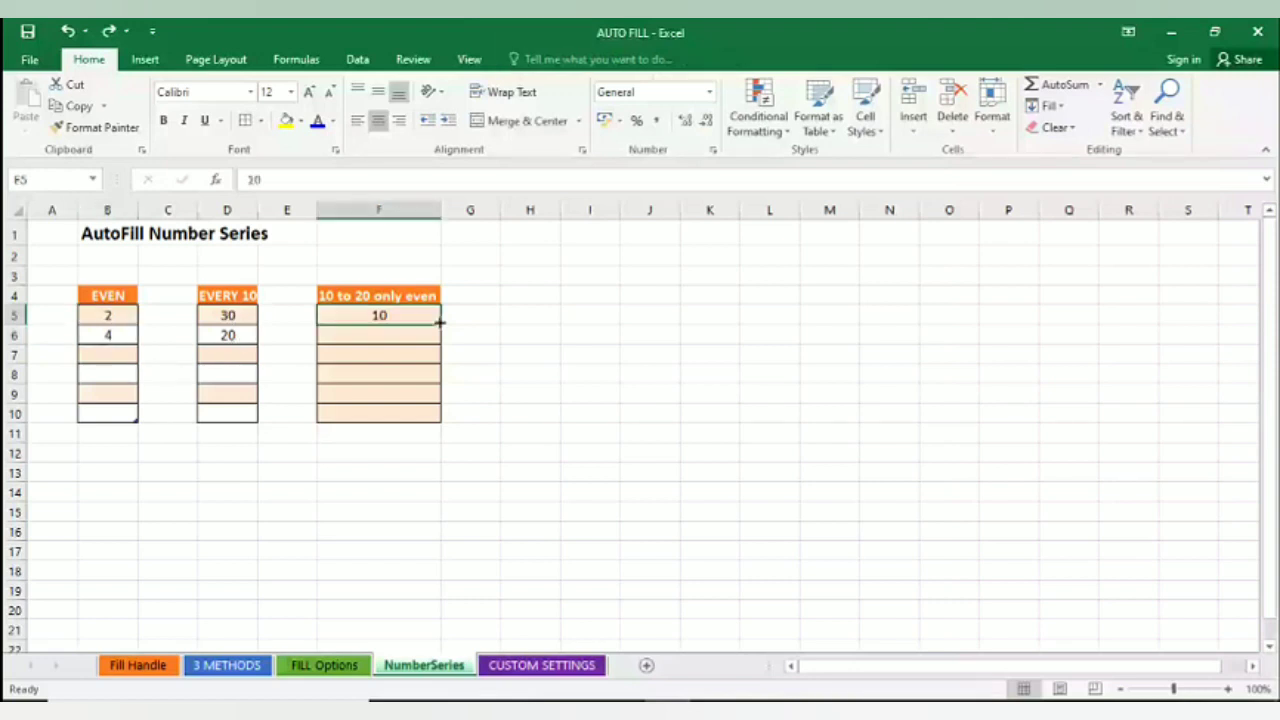
pyautogui.doubleClick(440, 320)
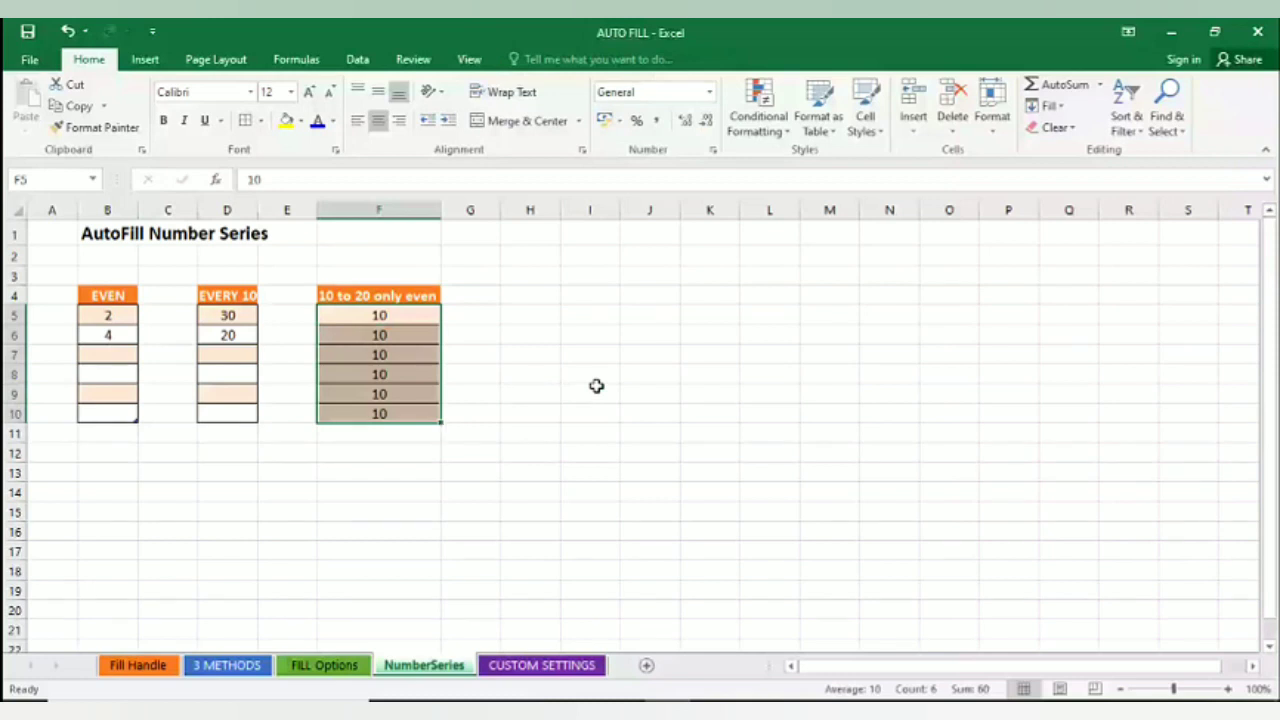
pyautogui.hotkey('ctrl', 'z')
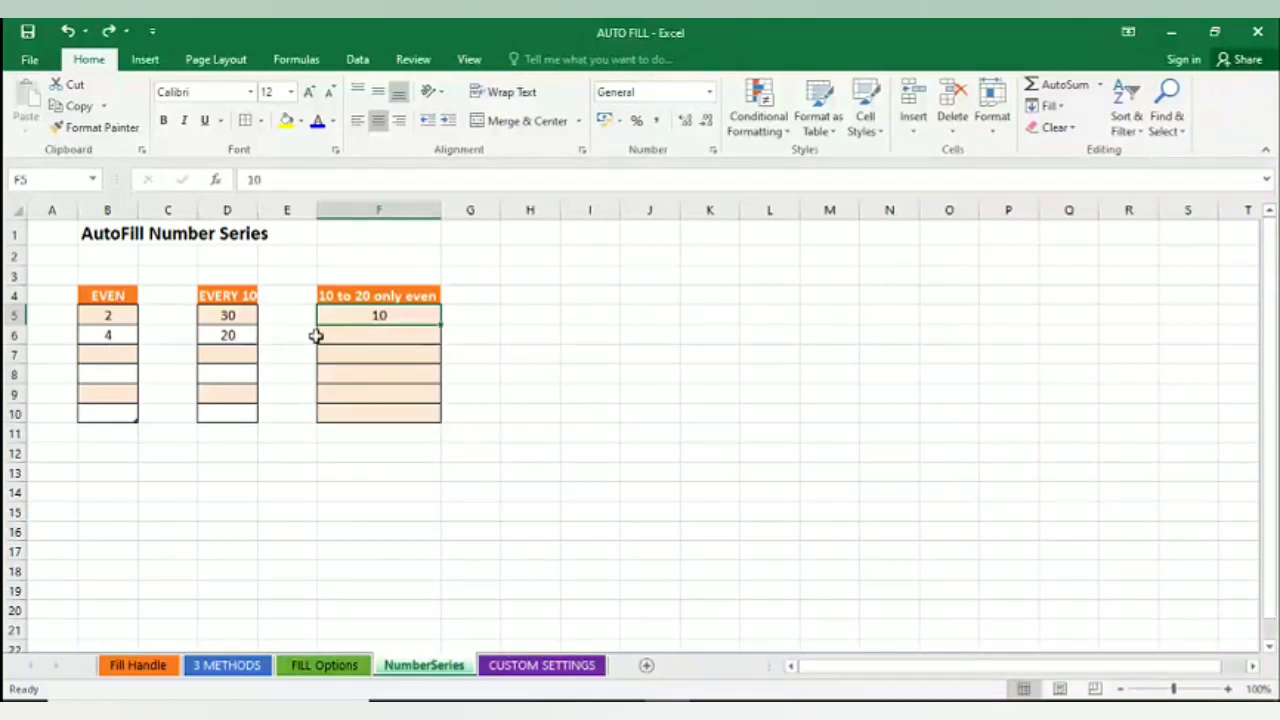
# Fill F5:F10 with a linear column series using step value 2 and stop value 20, and undo the fill
pyautogui.keyDown('shift'); pyautogui.click(368, 336); pyautogui.keyUp('shift')
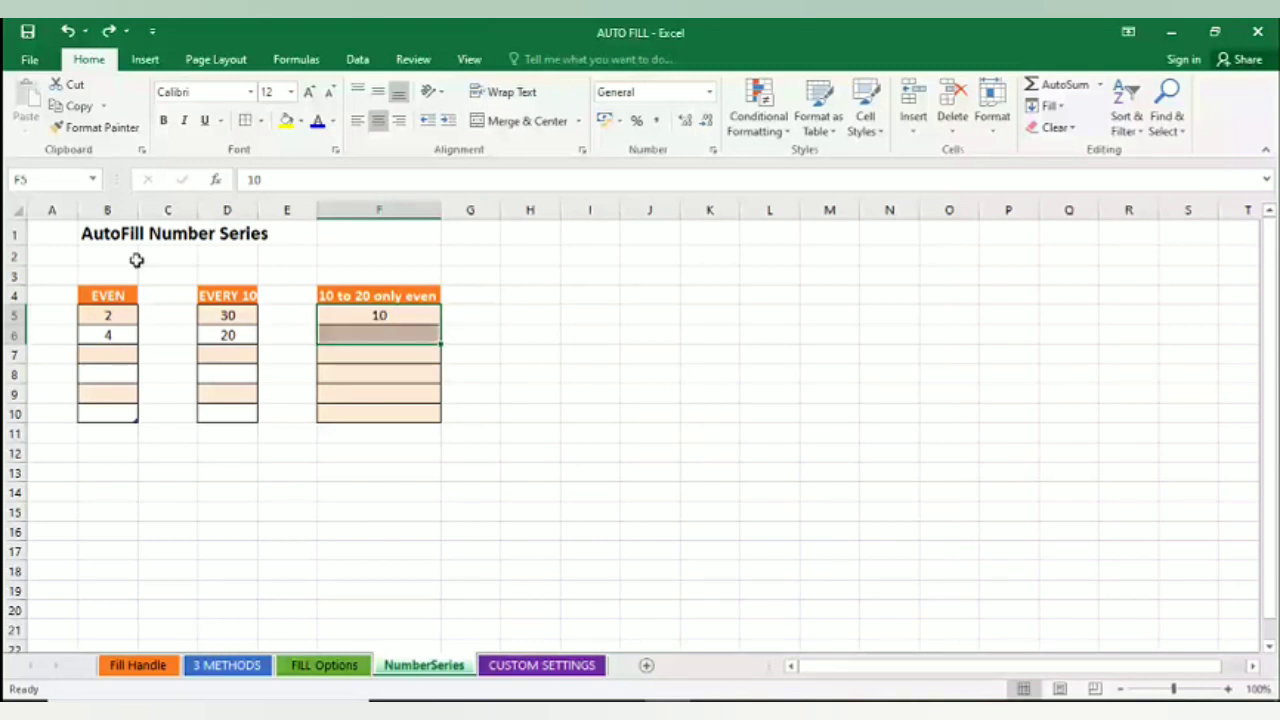
pyautogui.click(1050, 106)
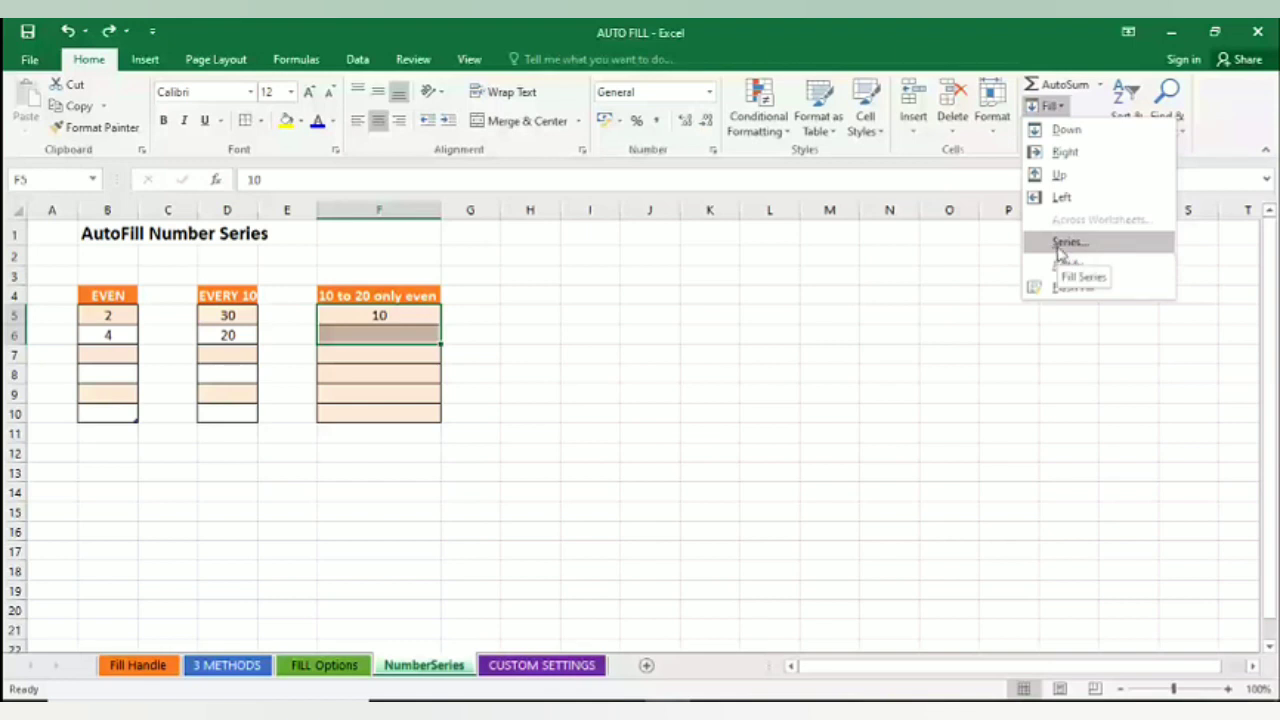
pyautogui.moveTo(383, 316); pyautogui.dragTo(430, 402)
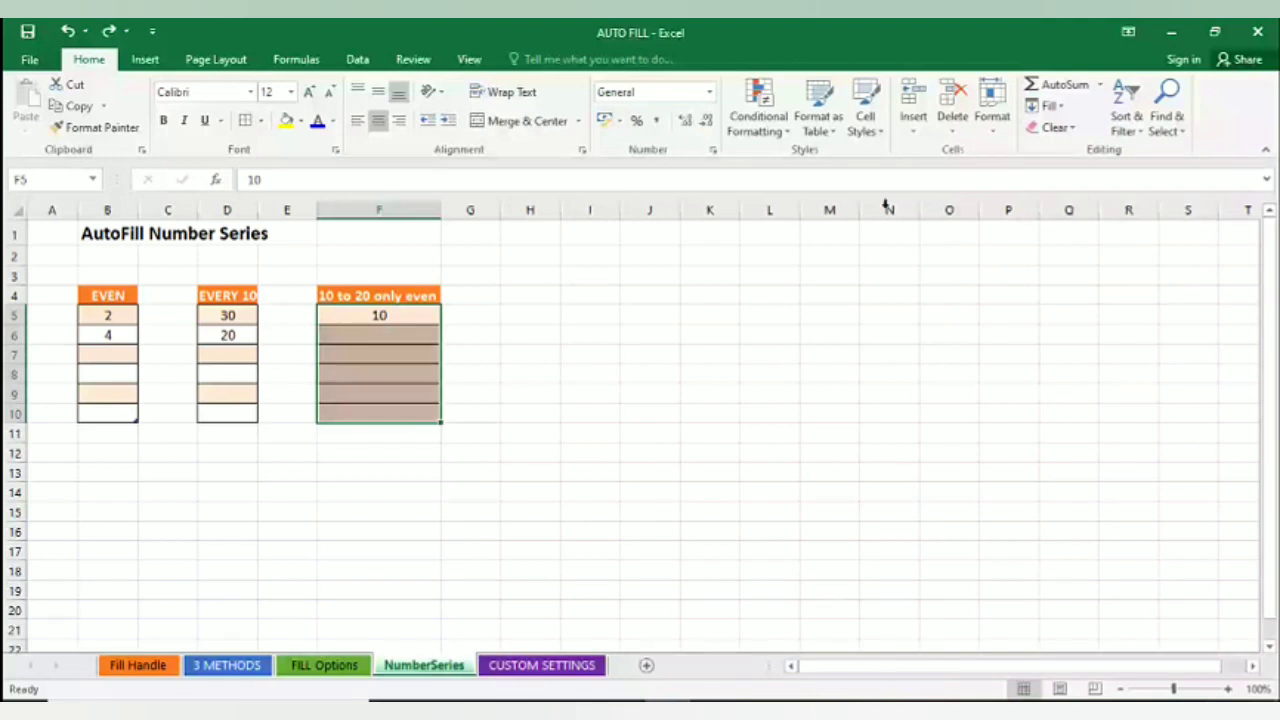
pyautogui.click(1048, 105)
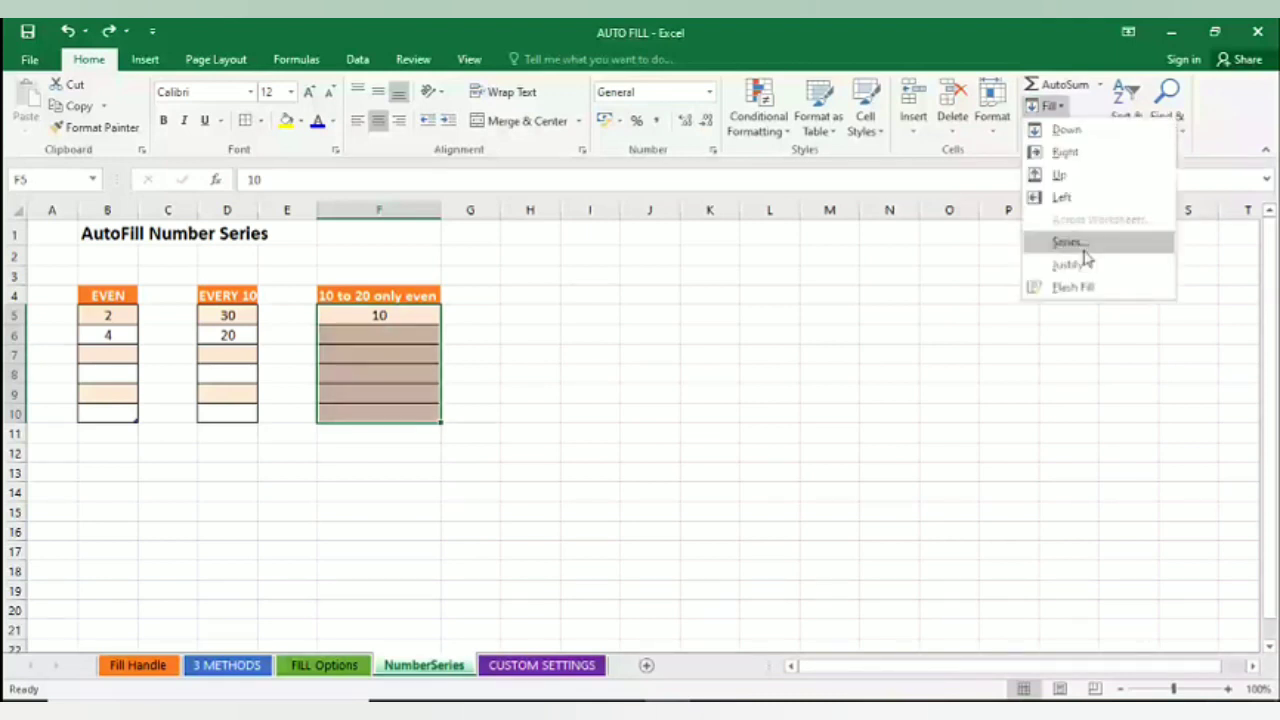
pyautogui.click(1068, 242)
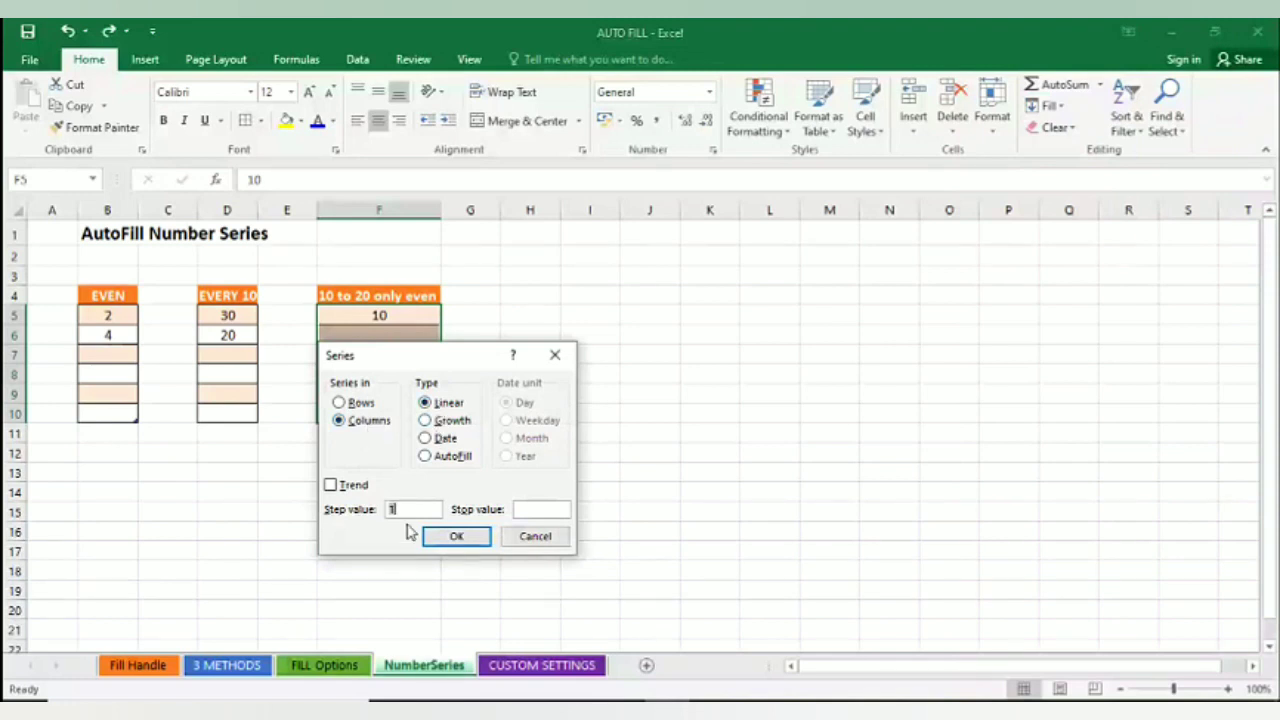
pyautogui.press('BackSpace')
pyautogui.write('2')
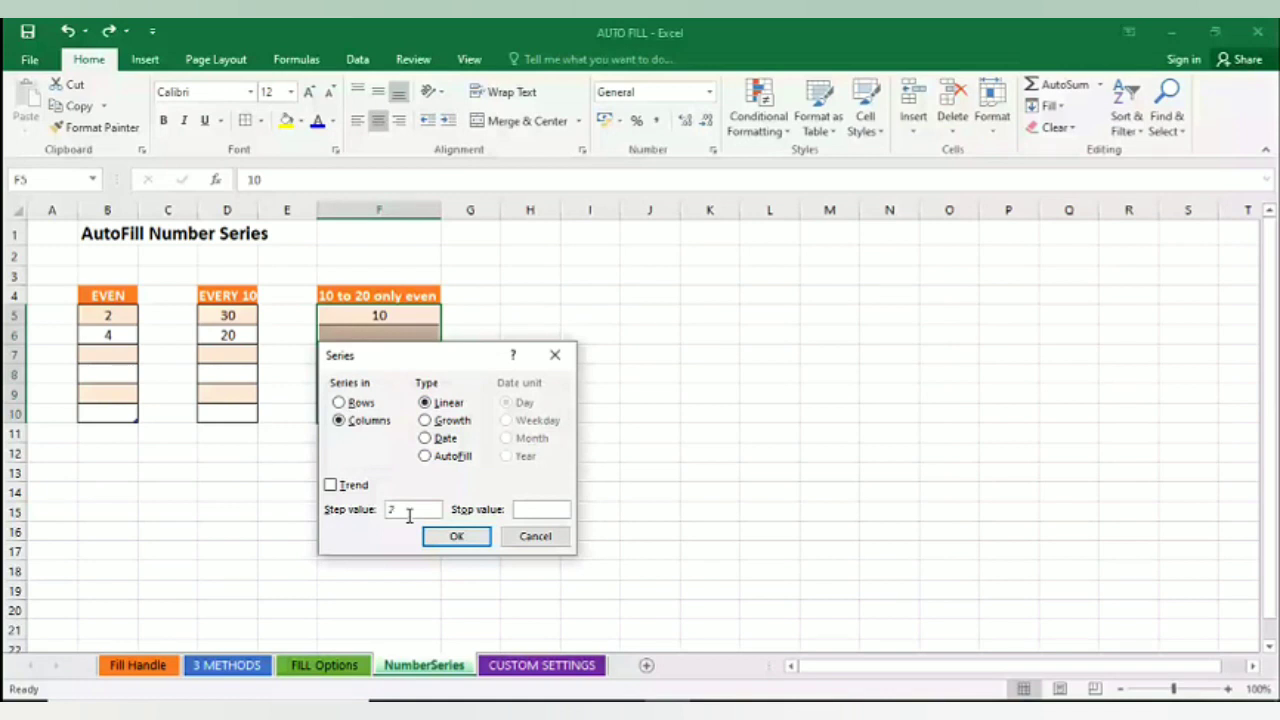
pyautogui.click(552, 511)
pyautogui.write('20')
pyautogui.click(484, 537)
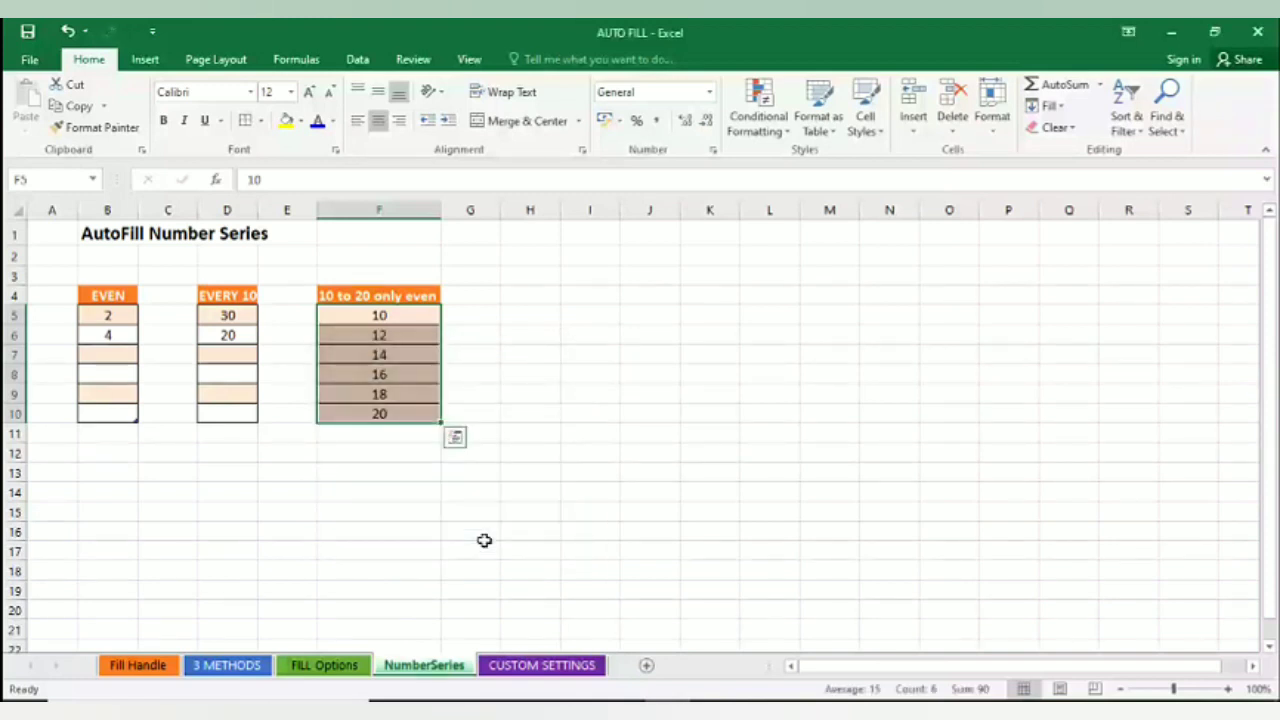
pyautogui.hotkey('ctrl', 'z')
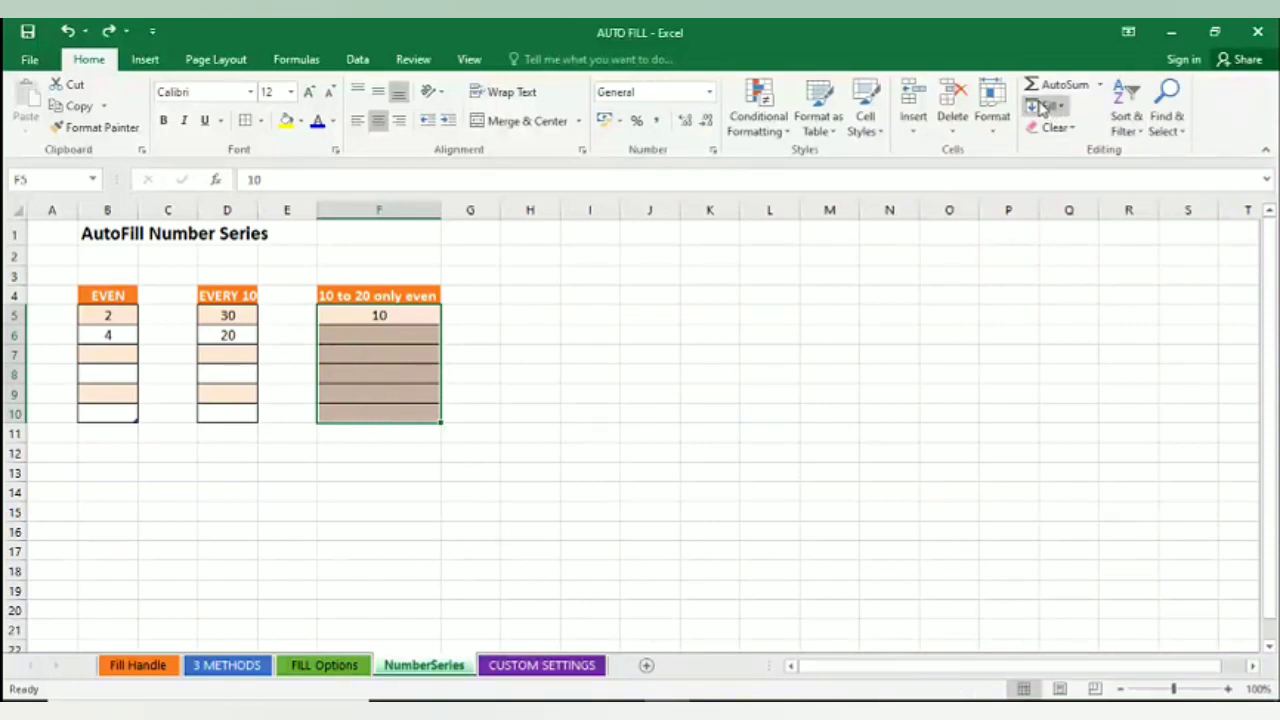
# With only F5 selected, fill a linear series in rows using step value 2 and stop value 30, and undo the fill
pyautogui.click(640, 470)
pyautogui.click(400, 315)
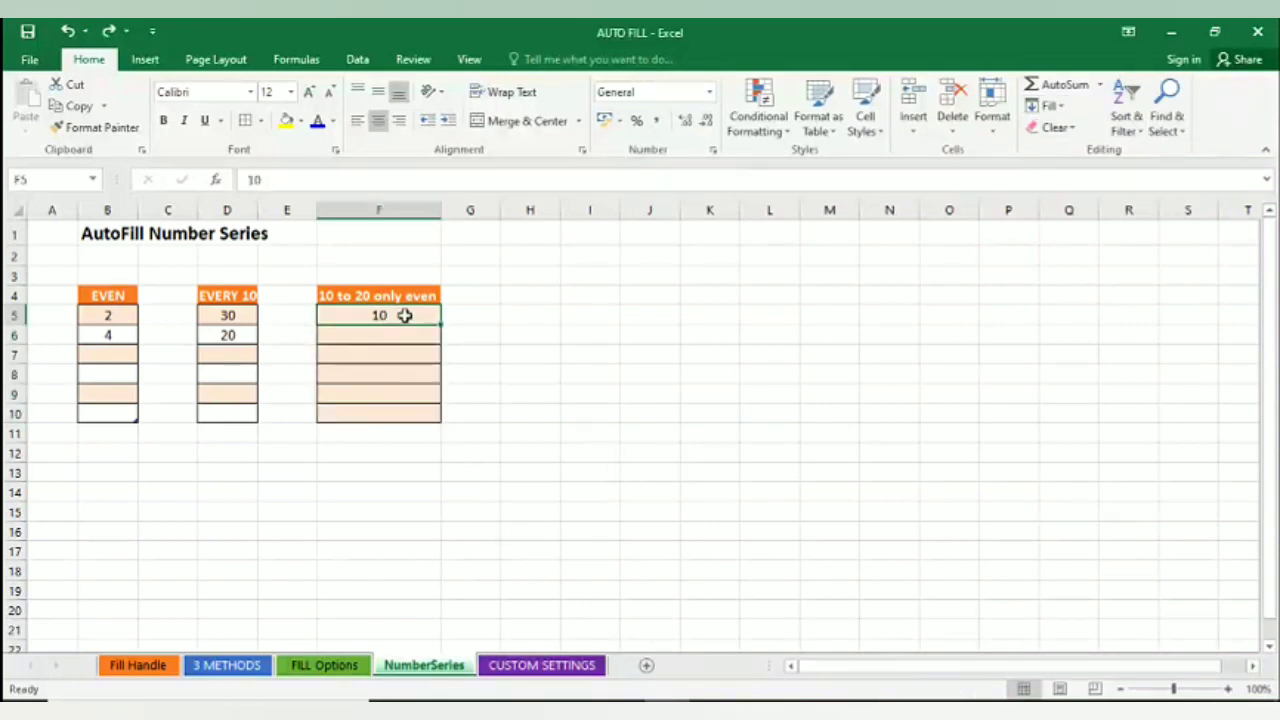
pyautogui.click(1050, 107)
pyautogui.click(1062, 243)
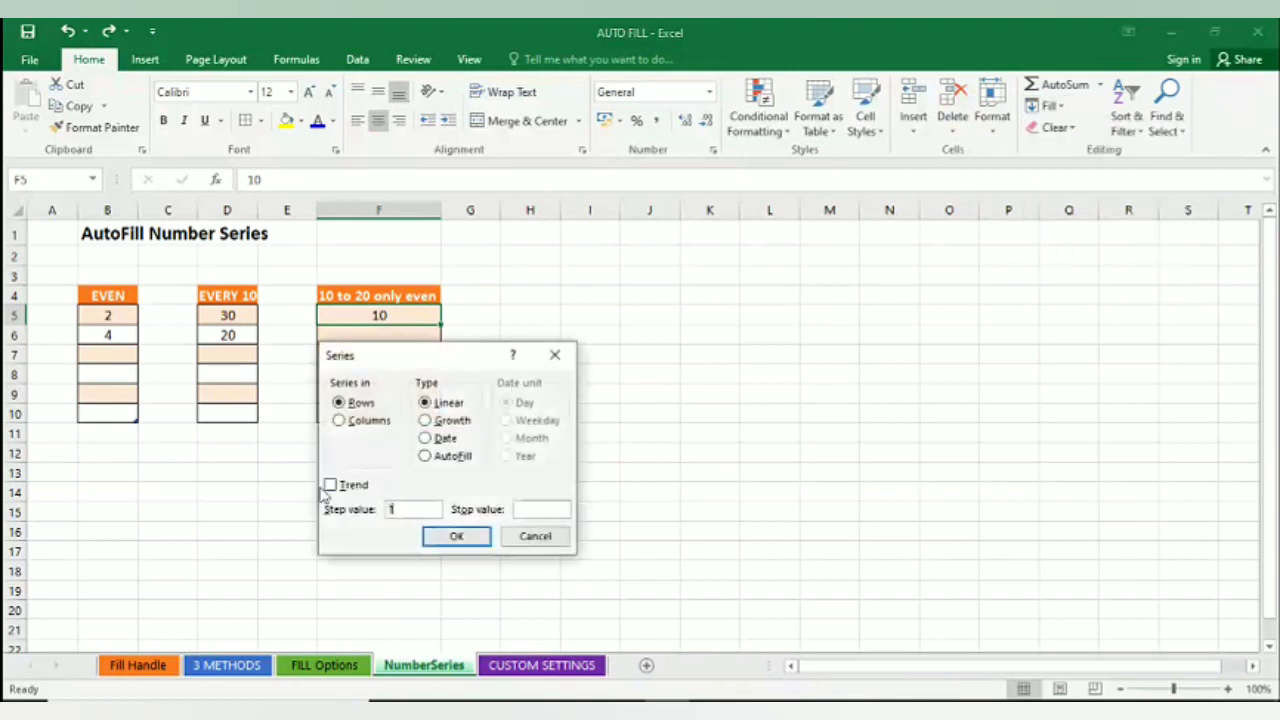
pyautogui.write('2')
pyautogui.click(545, 508)
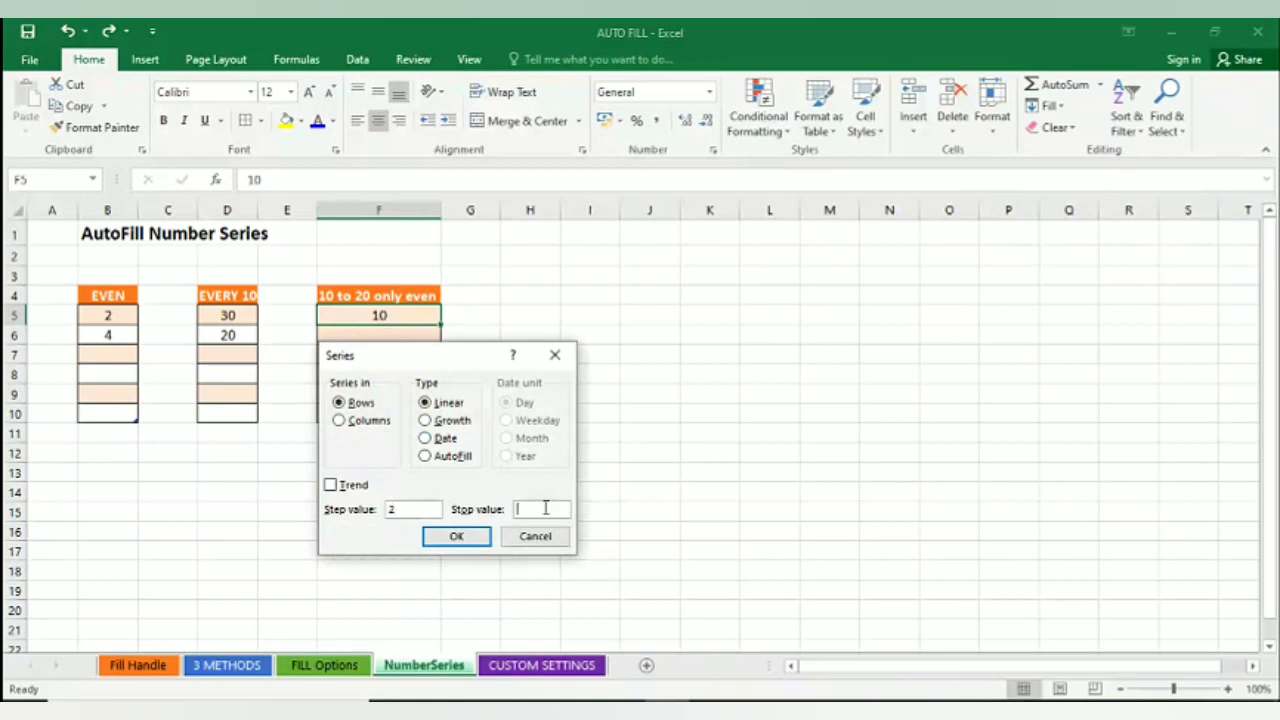
pyautogui.write('30')
pyautogui.click(463, 541)
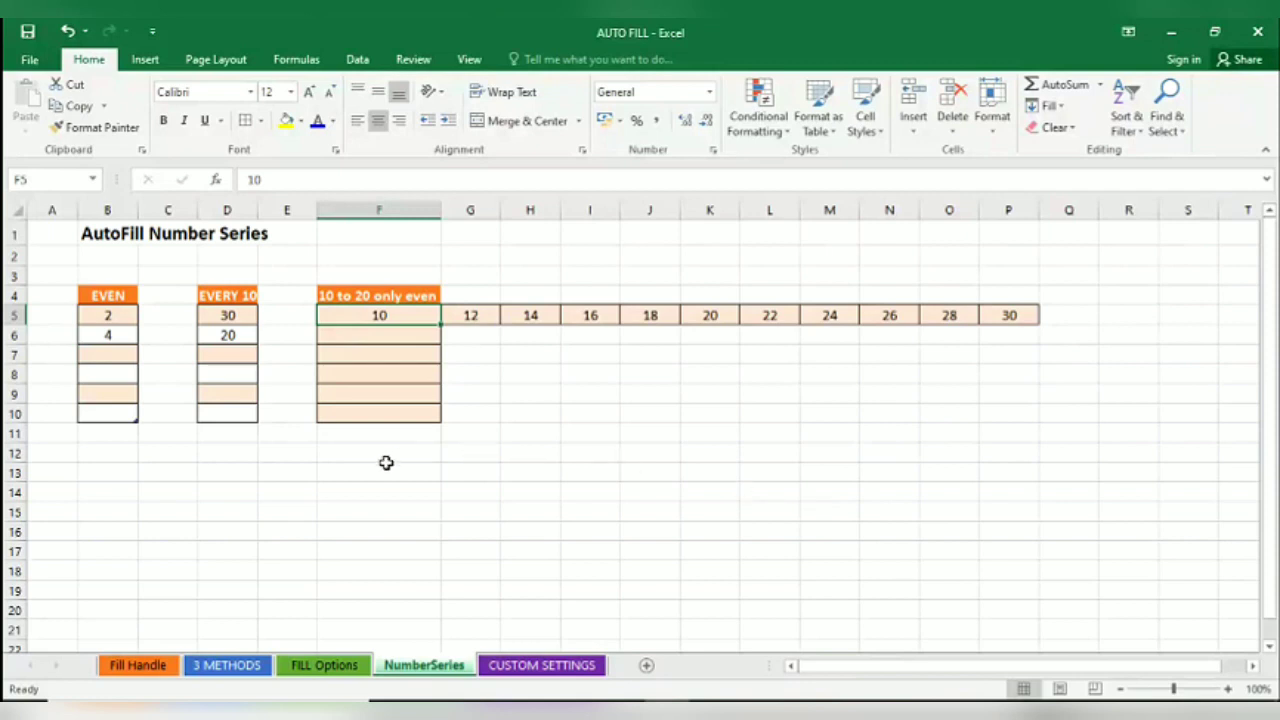
pyautogui.hotkey('ctrl', 'z')
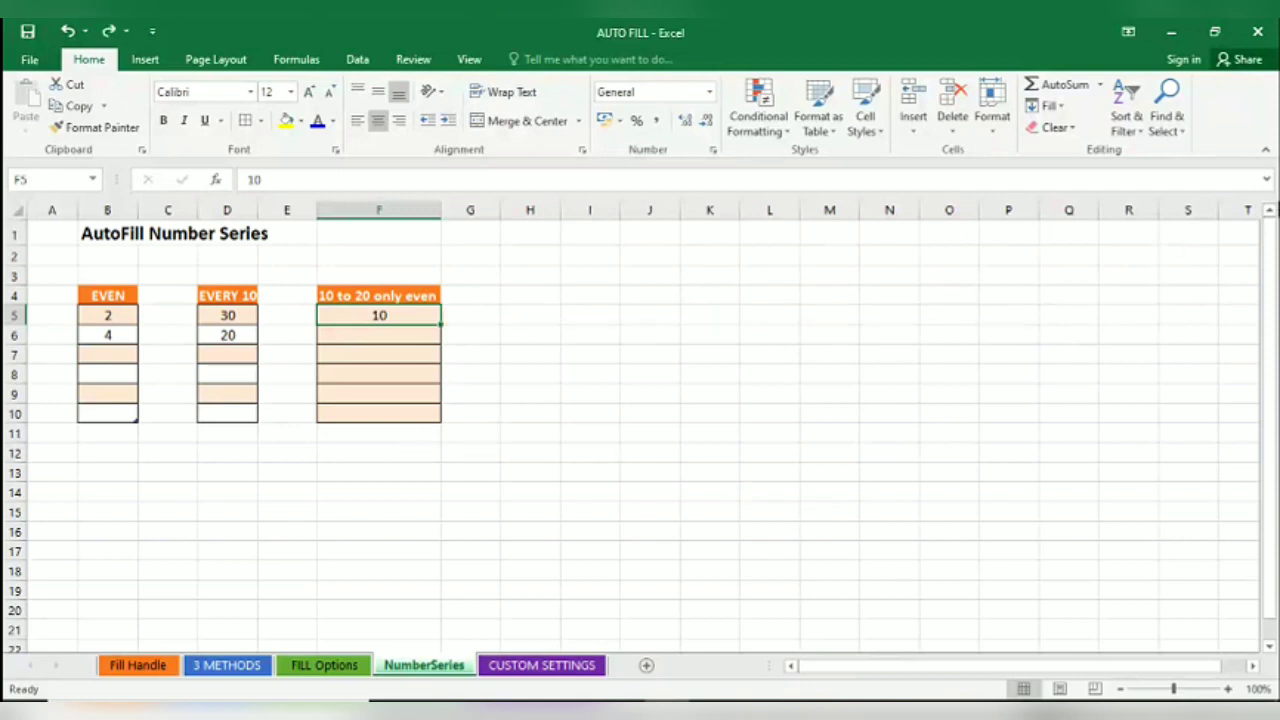
# Fill a linear series in columns from F5 using step value 2 and stop value 30
pyautogui.click(1052, 108)
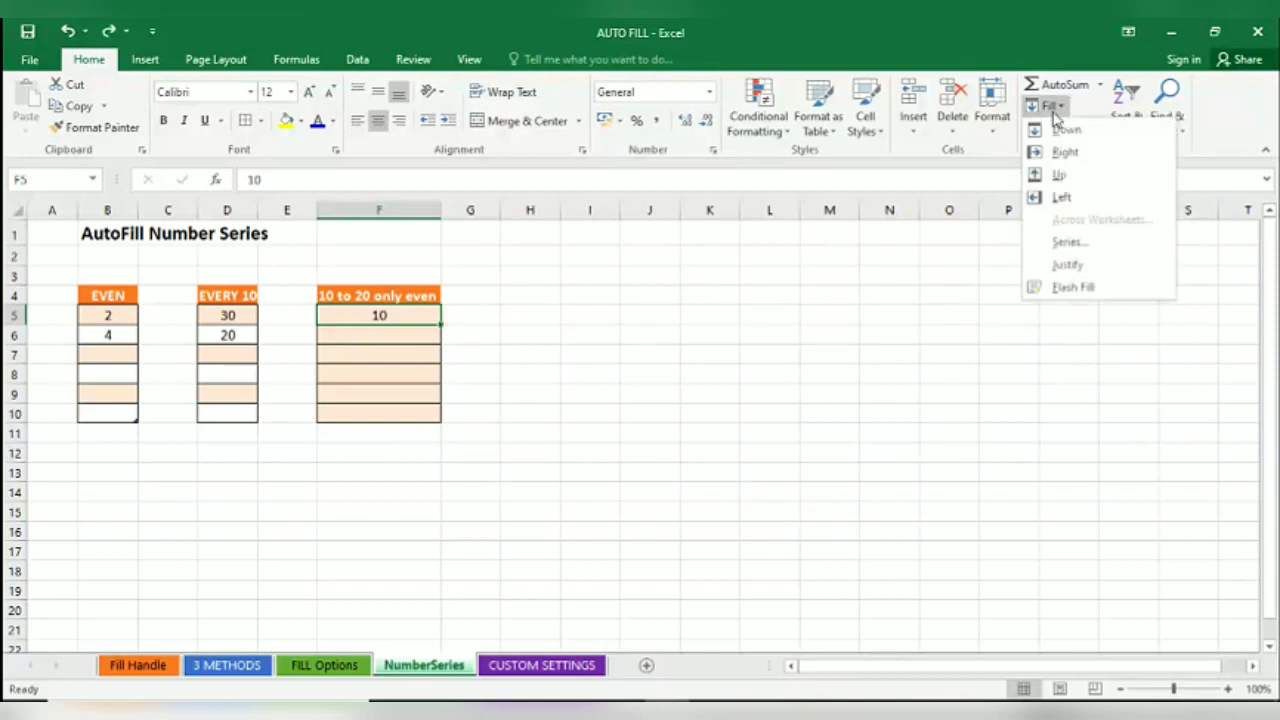
pyautogui.click(1066, 242)
pyautogui.click(410, 508)
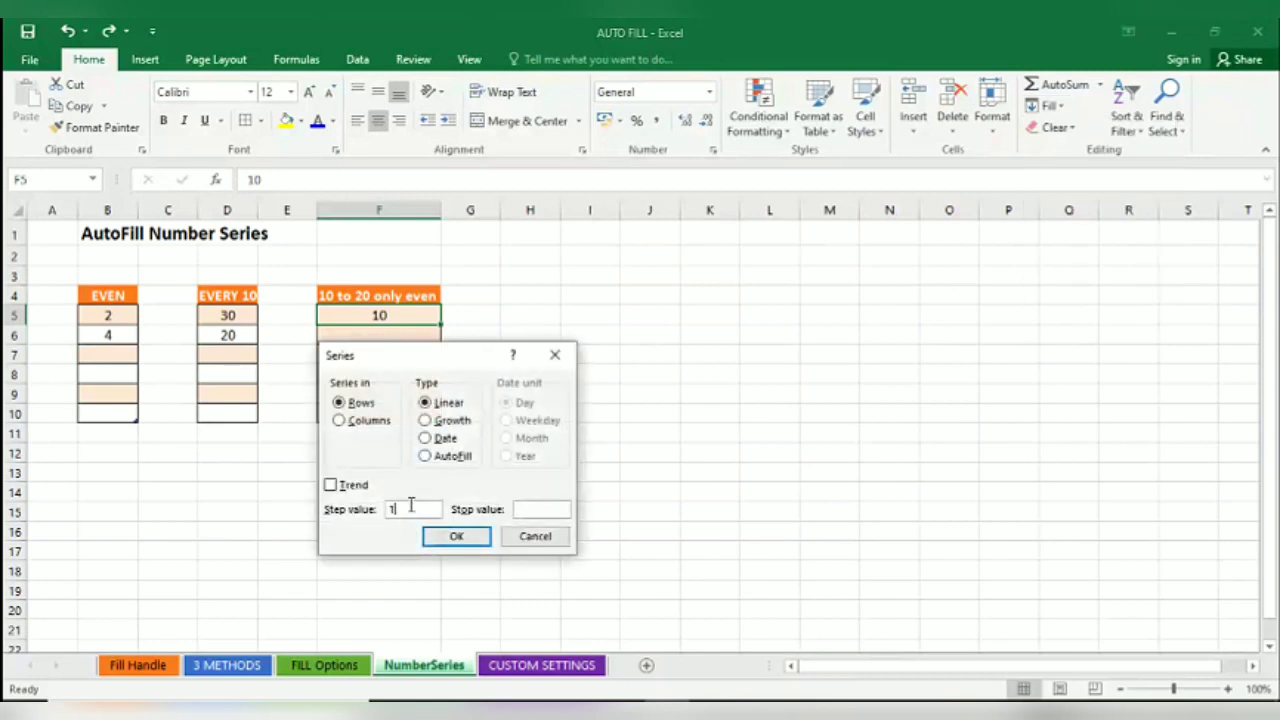
pyautogui.press('BackSpace')
pyautogui.write('2')
pyautogui.click(530, 509)
pyautogui.write('30')
pyautogui.click(353, 424)
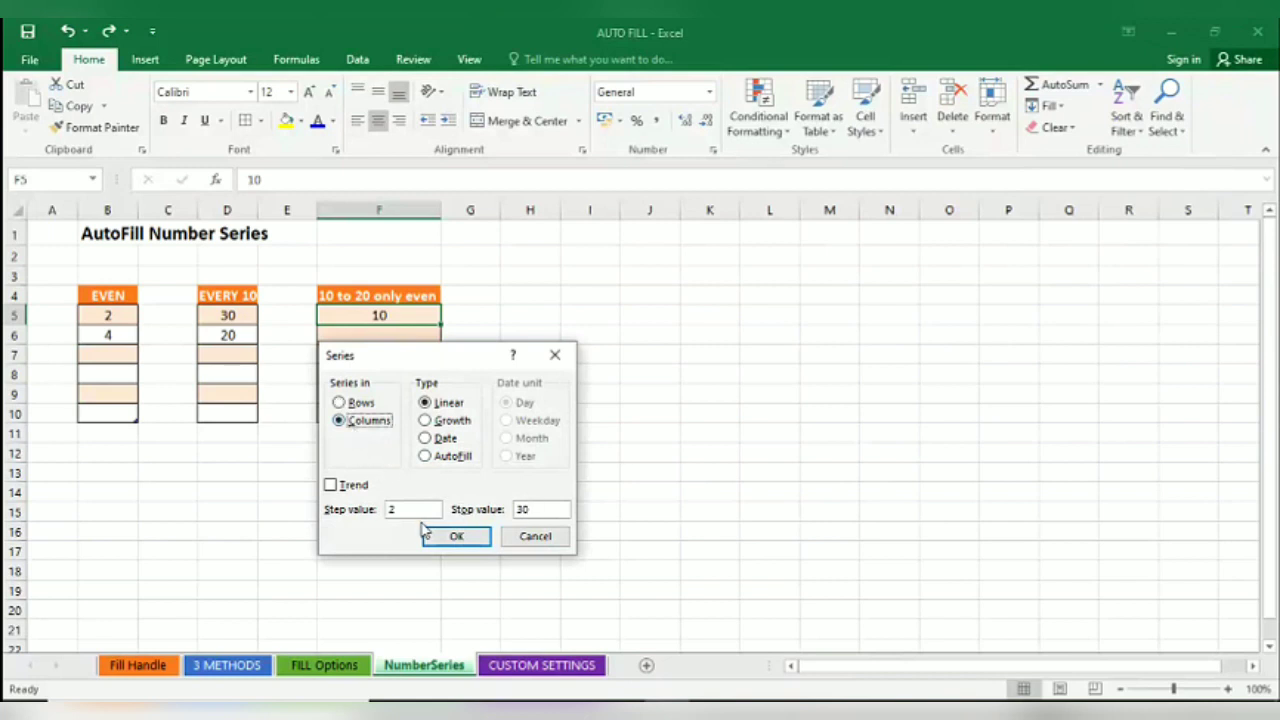
pyautogui.click(455, 536)
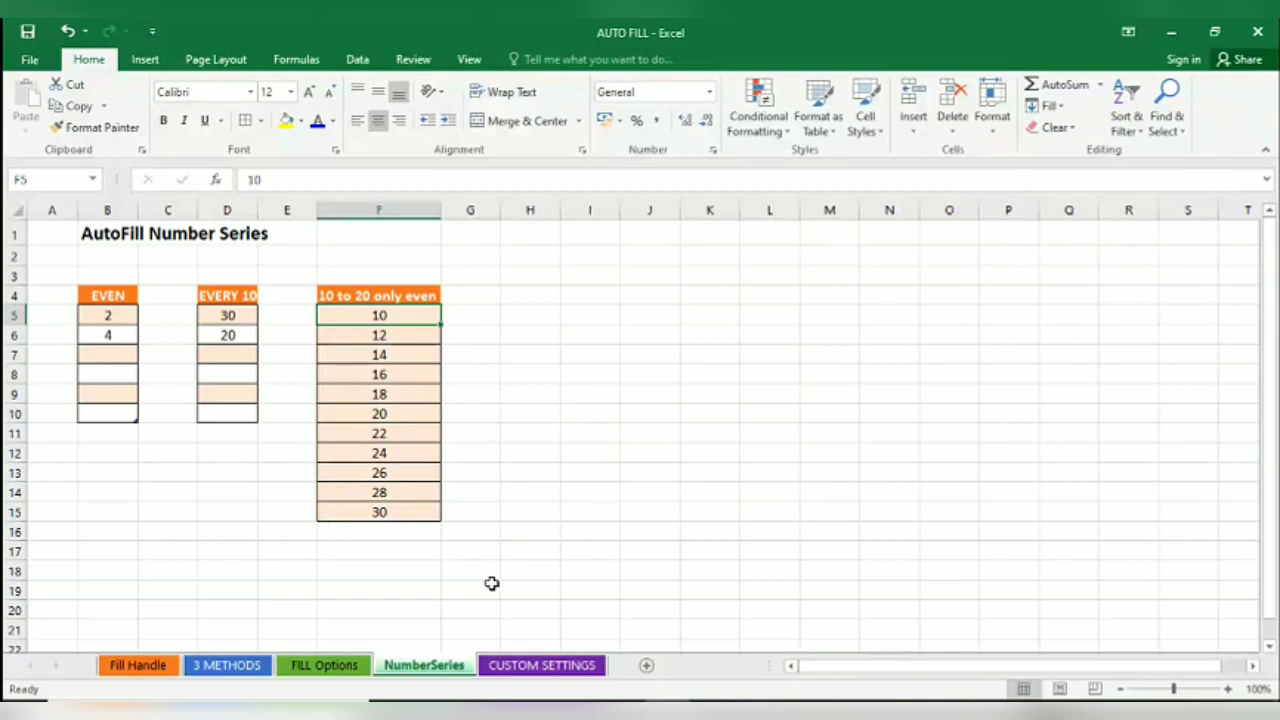
pyautogui.click(392, 513)
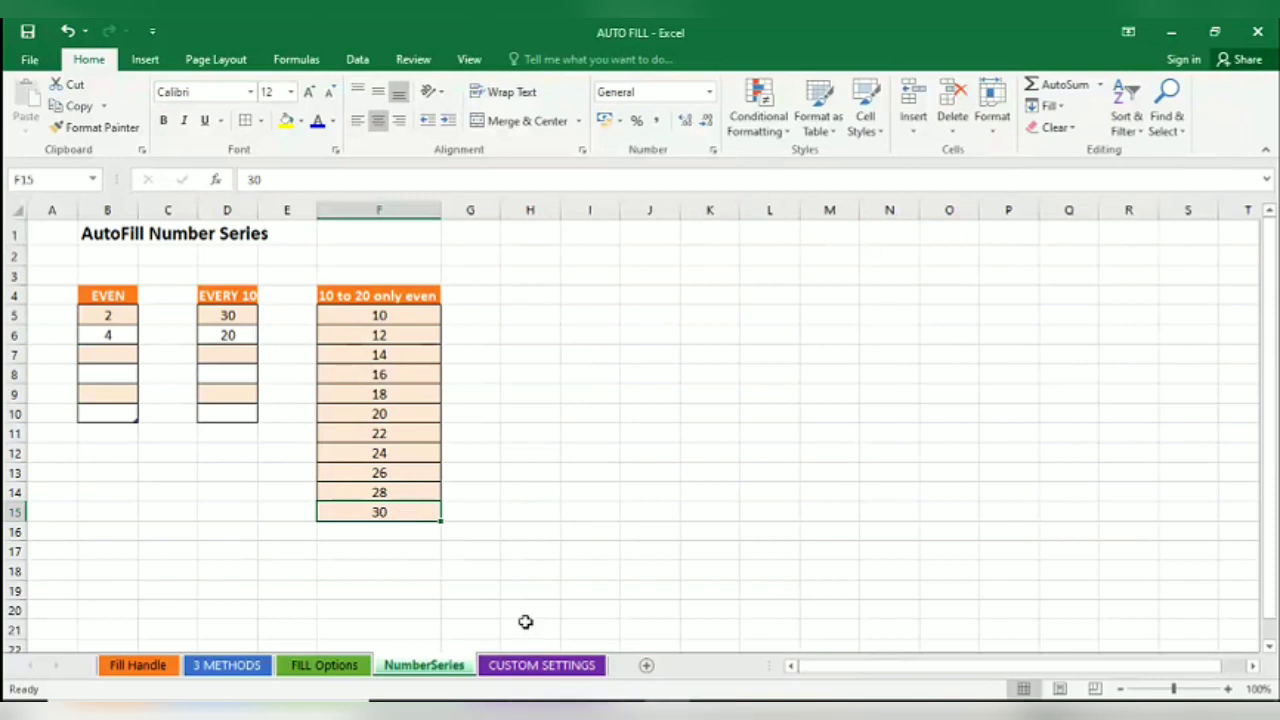
# On the CUSTOM SETTINGS sheet, AutoFill the EMPLOYEE ID column from its first entries down to row 12
pyautogui.click(545, 670)
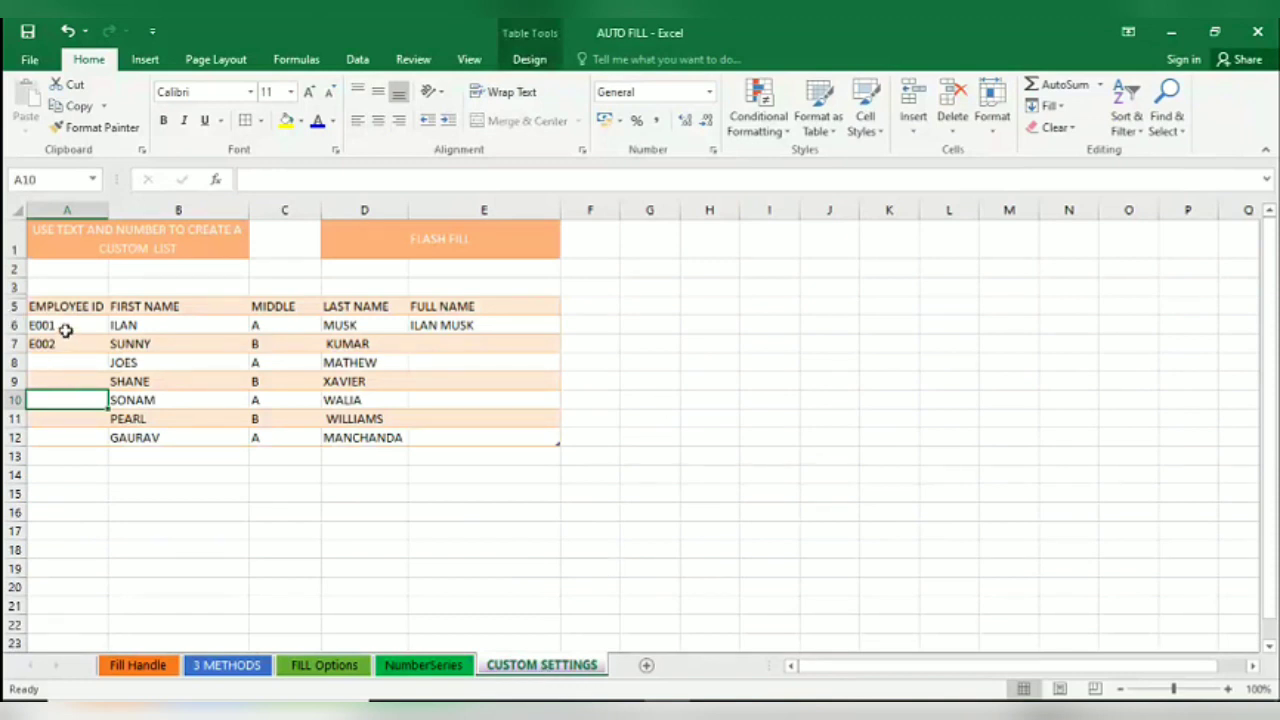
pyautogui.click(64, 325)
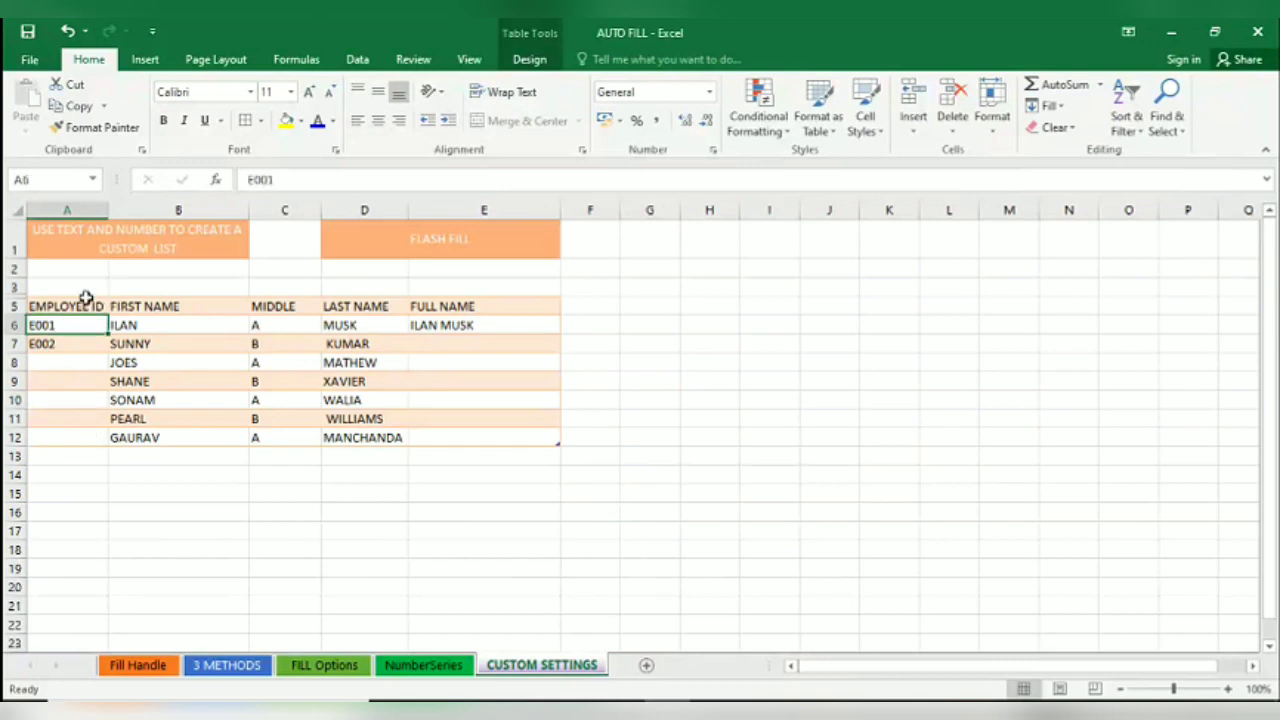
pyautogui.moveTo(82, 325); pyautogui.dragTo(104, 444)
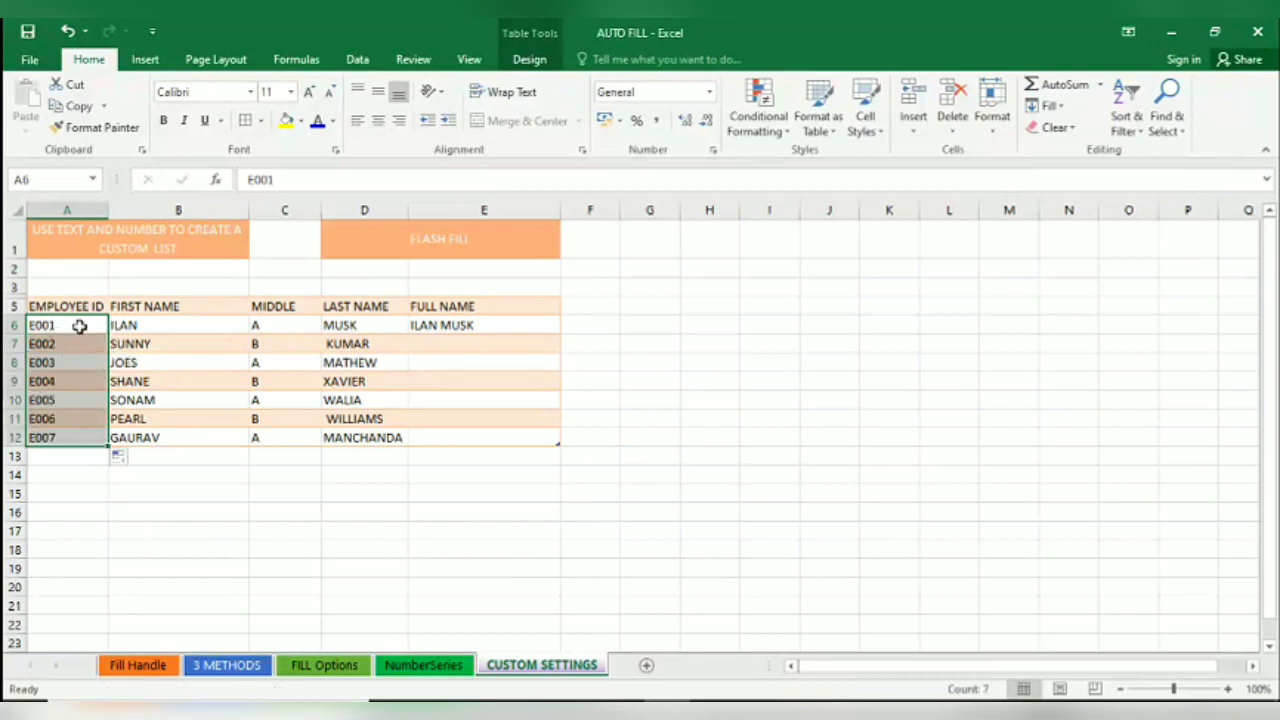
# Enter the text-and-number codes A1254 in cell A16 and A1255 in cell A17
pyautogui.click(63, 513)
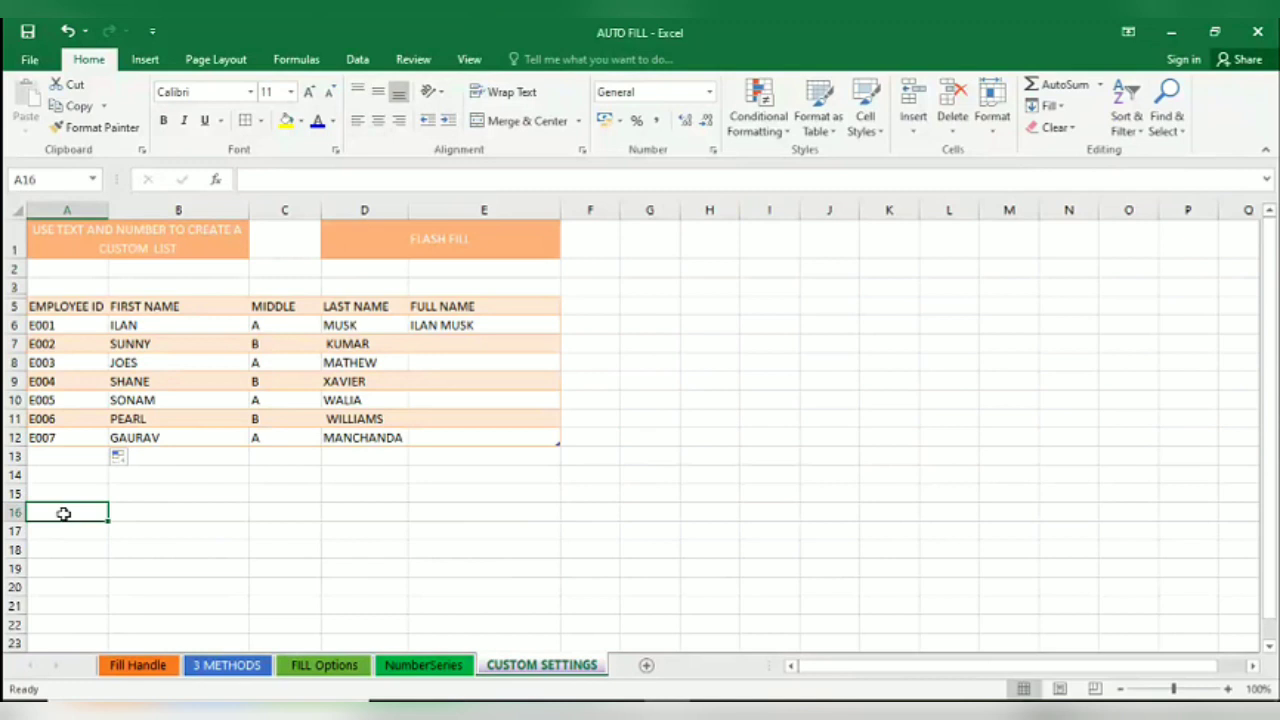
pyautogui.write('A1')
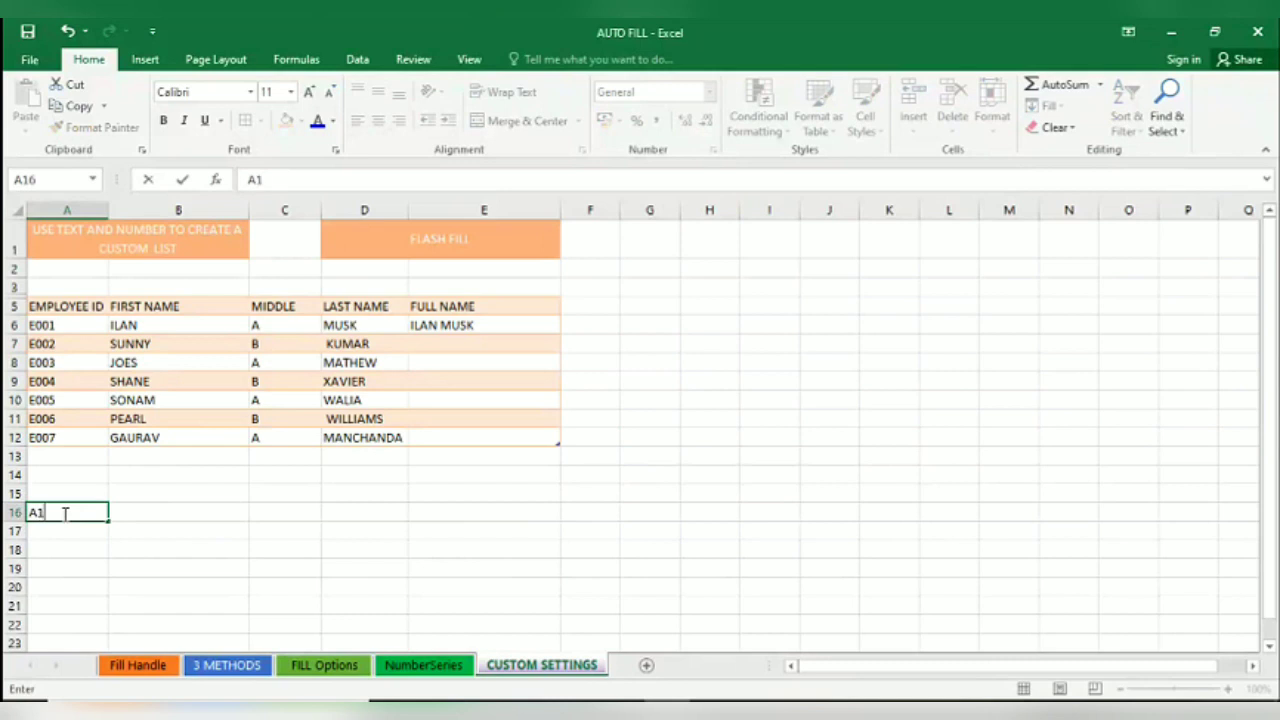
pyautogui.write('254')
pyautogui.press('Return')
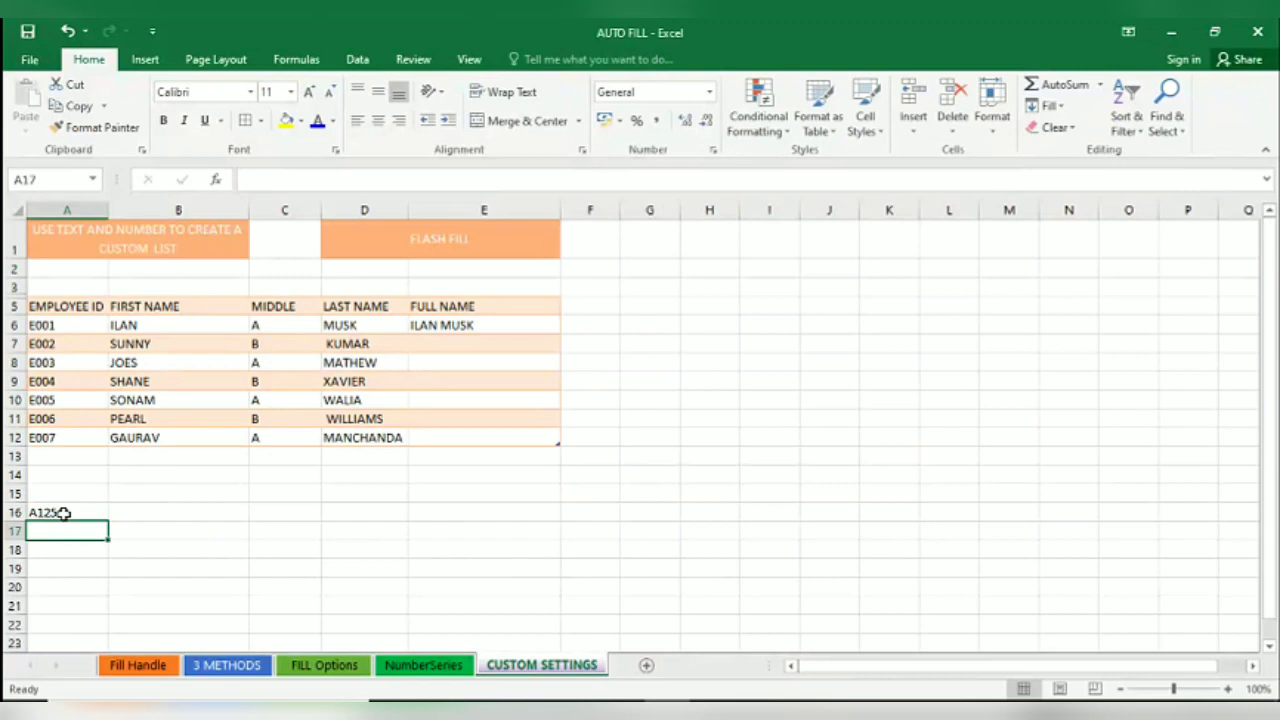
pyautogui.write('A1254')
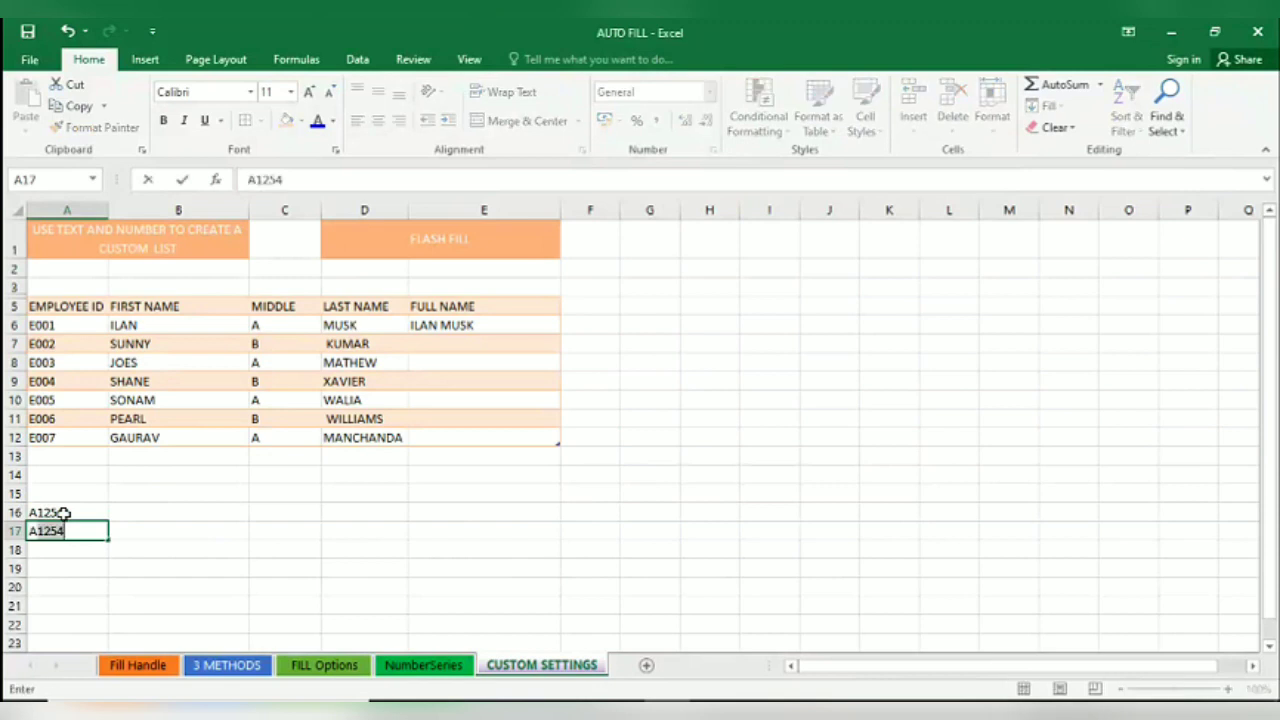
pyautogui.write('1245')
pyautogui.press('BackSpace')
pyautogui.press('BackSpace')
pyautogui.write('55')
pyautogui.press('Return')
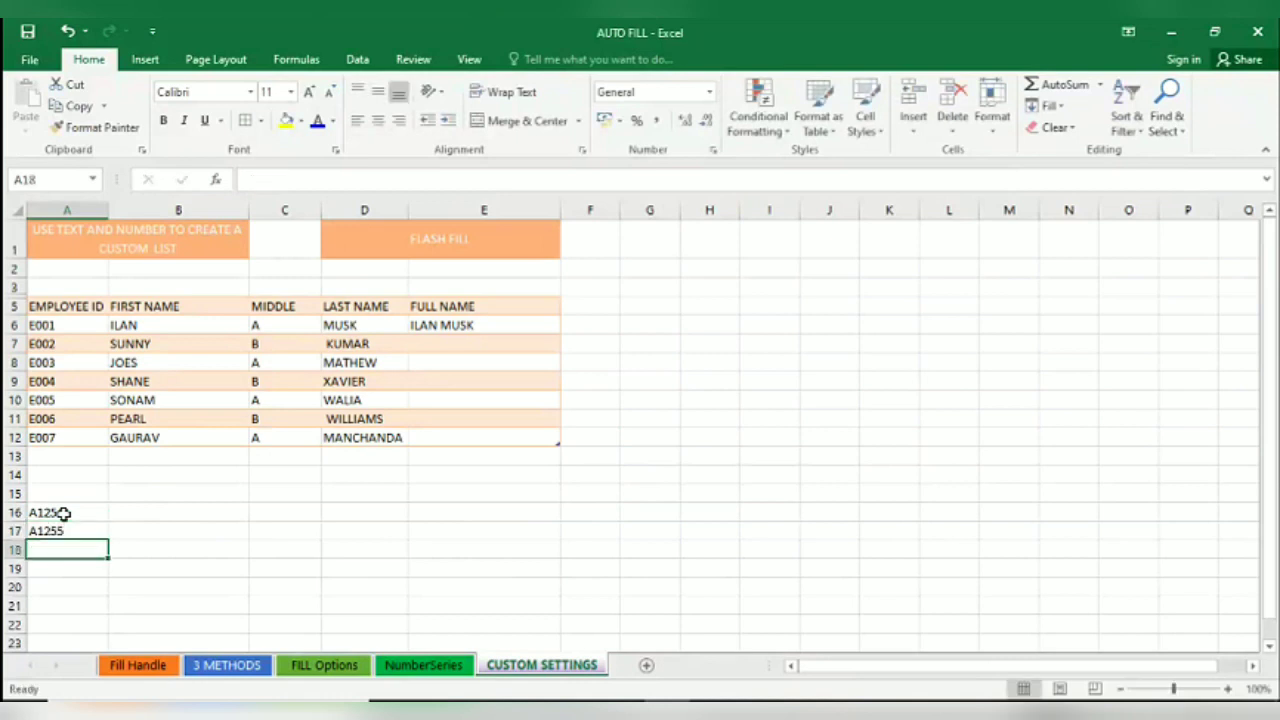
# AutoFill the codes in A16:A17 as a series down to A35 and review the AutoFill options
pyautogui.moveTo(63, 513); pyautogui.dragTo(63, 531)
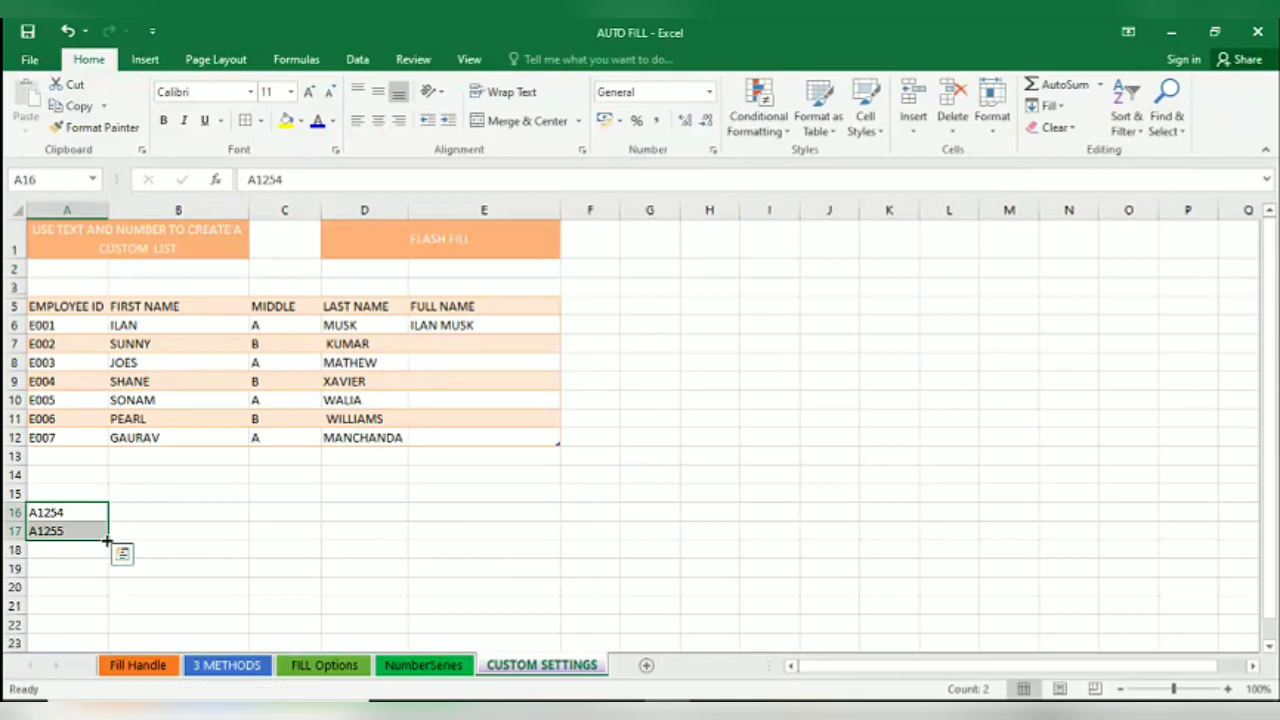
pyautogui.moveTo(110, 540); pyautogui.dragTo(102, 615)
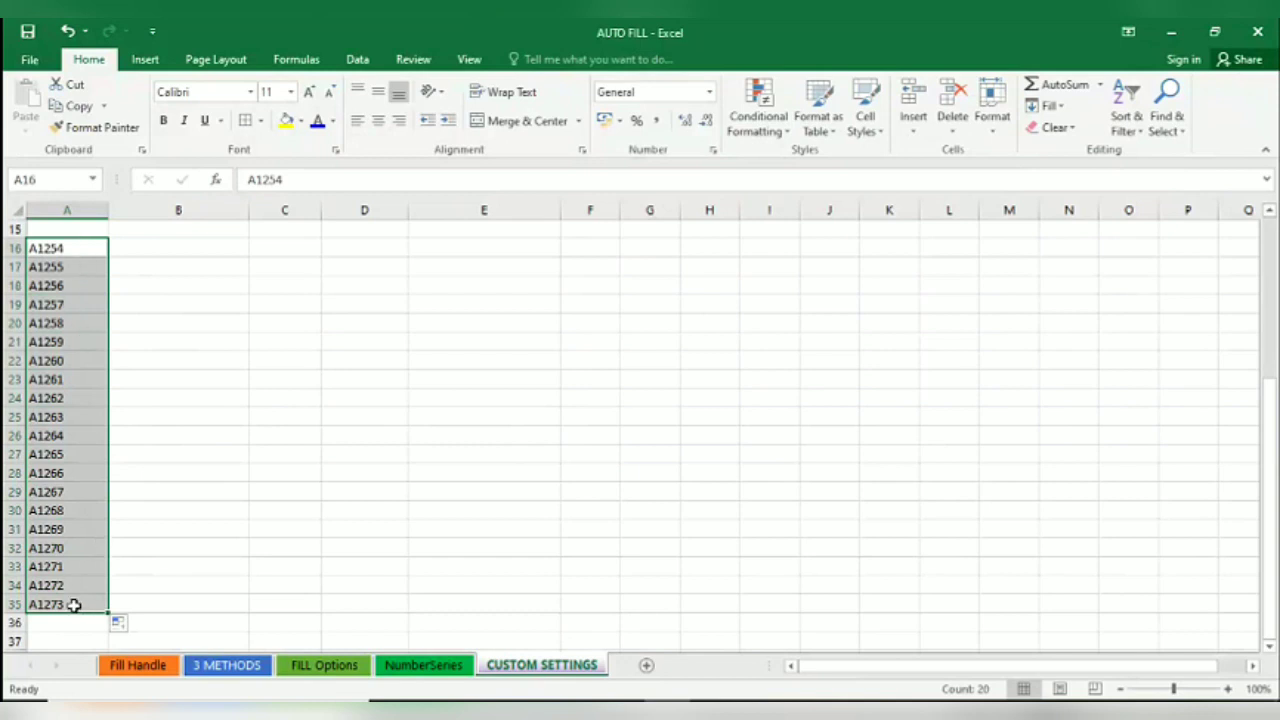
pyautogui.scroll(4, 76, 684)
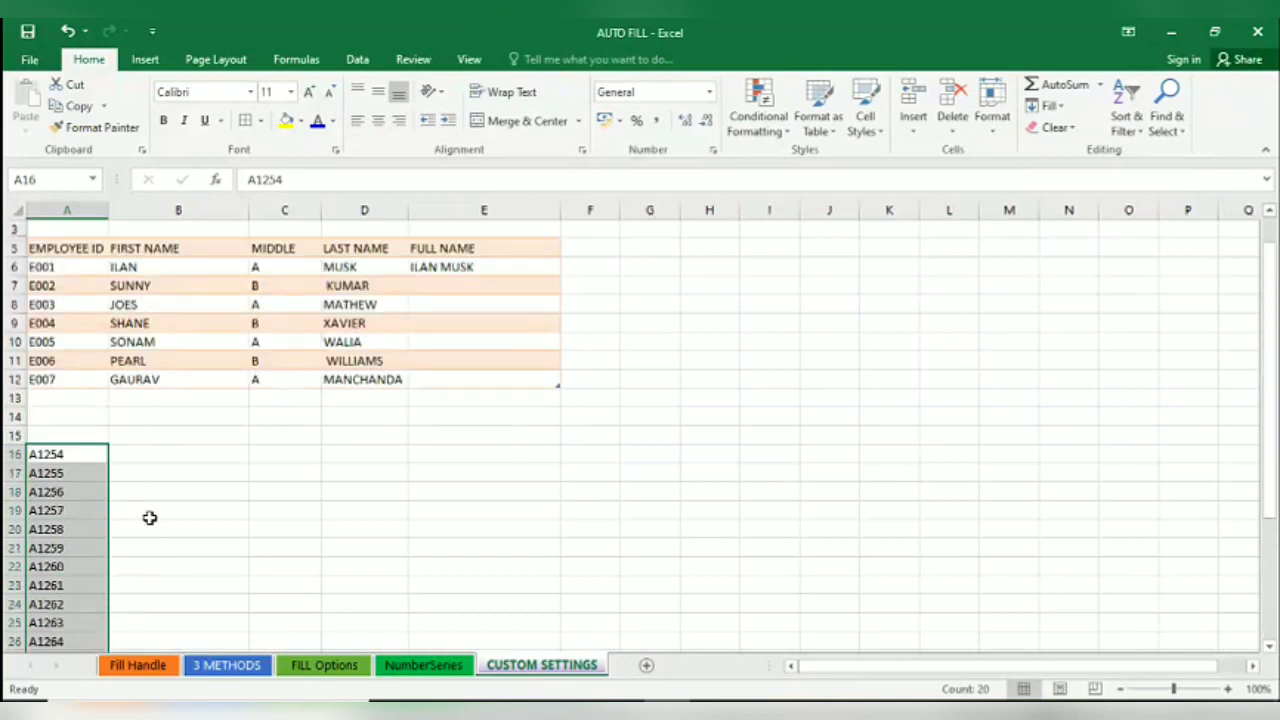
pyautogui.scroll(-5, 146, 517)
pyautogui.click(122, 589)
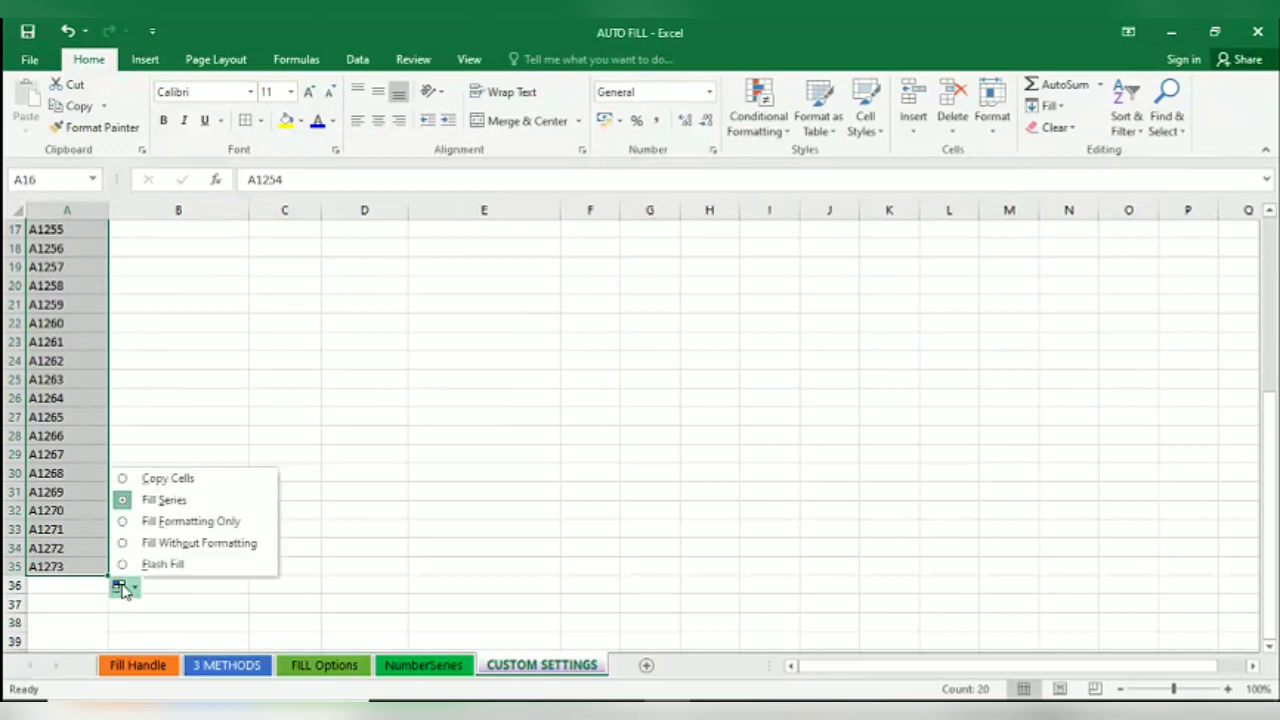
pyautogui.scroll(3, 126, 320)
pyautogui.click(166, 452)
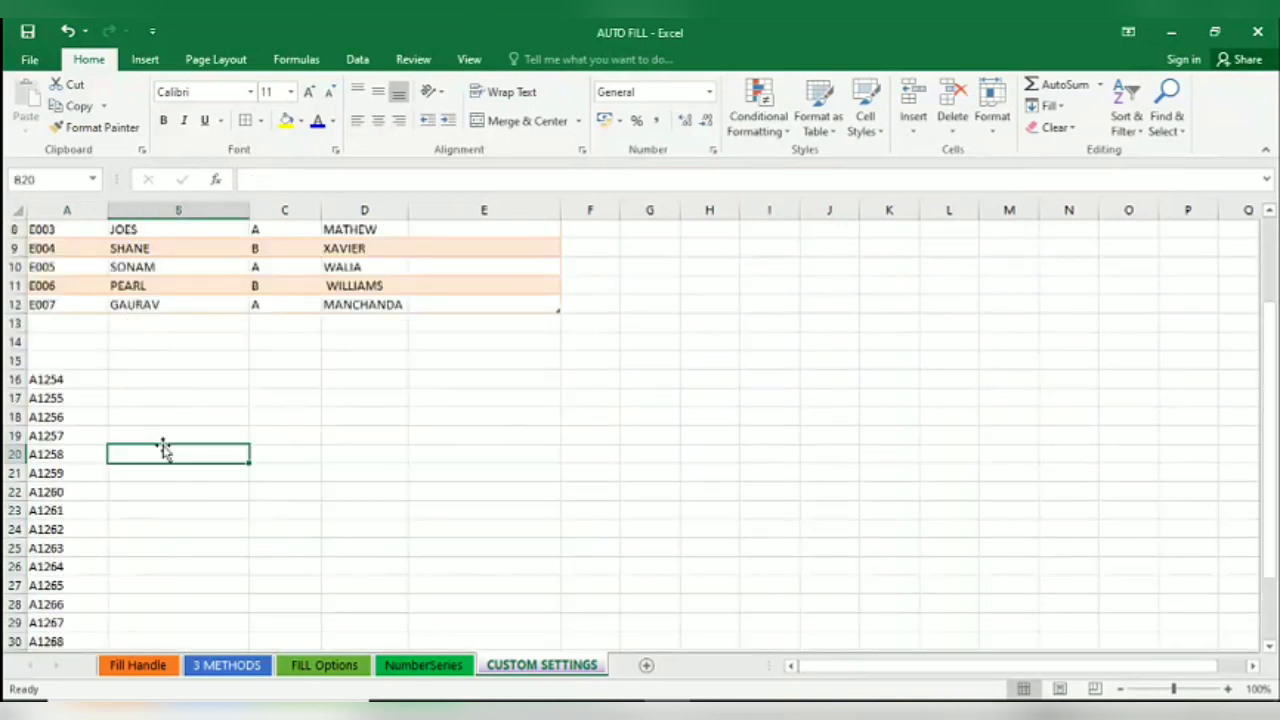
pyautogui.scroll(3, 289, 500)
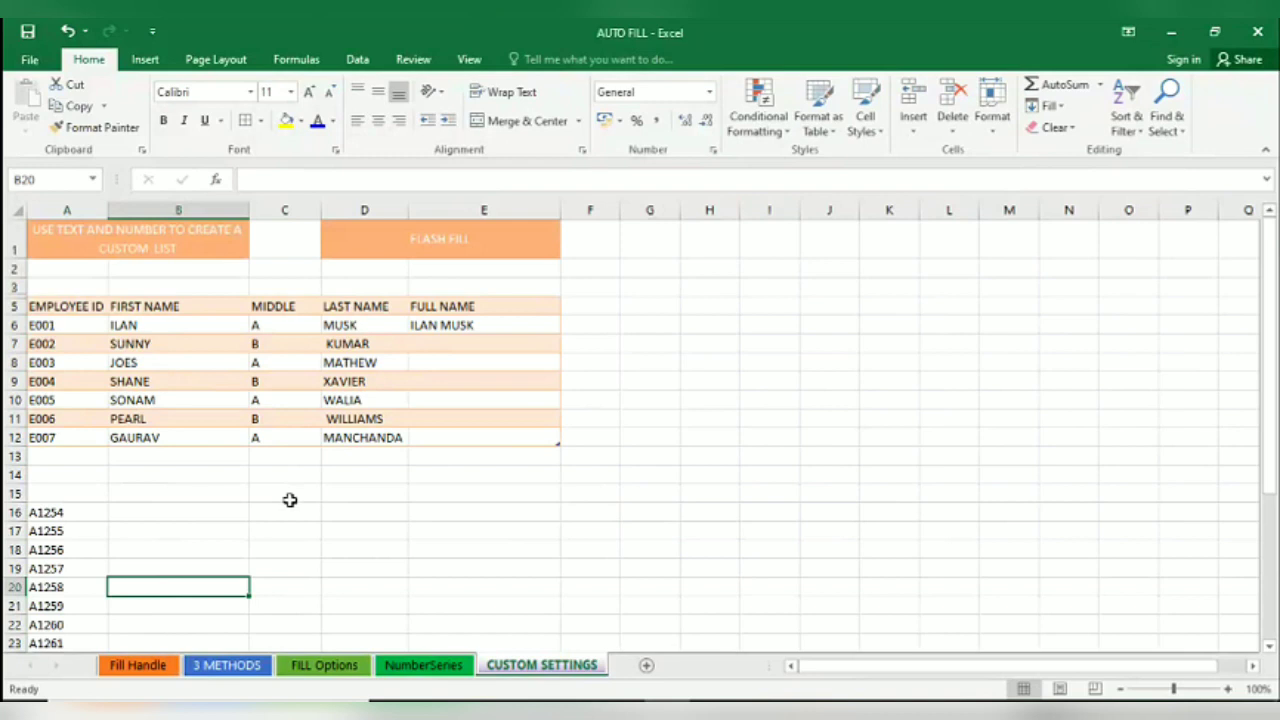
# Flash Fill the FULL NAME column in E6:E12 following the first-and-last-name example in E6
pyautogui.click(1047, 106)
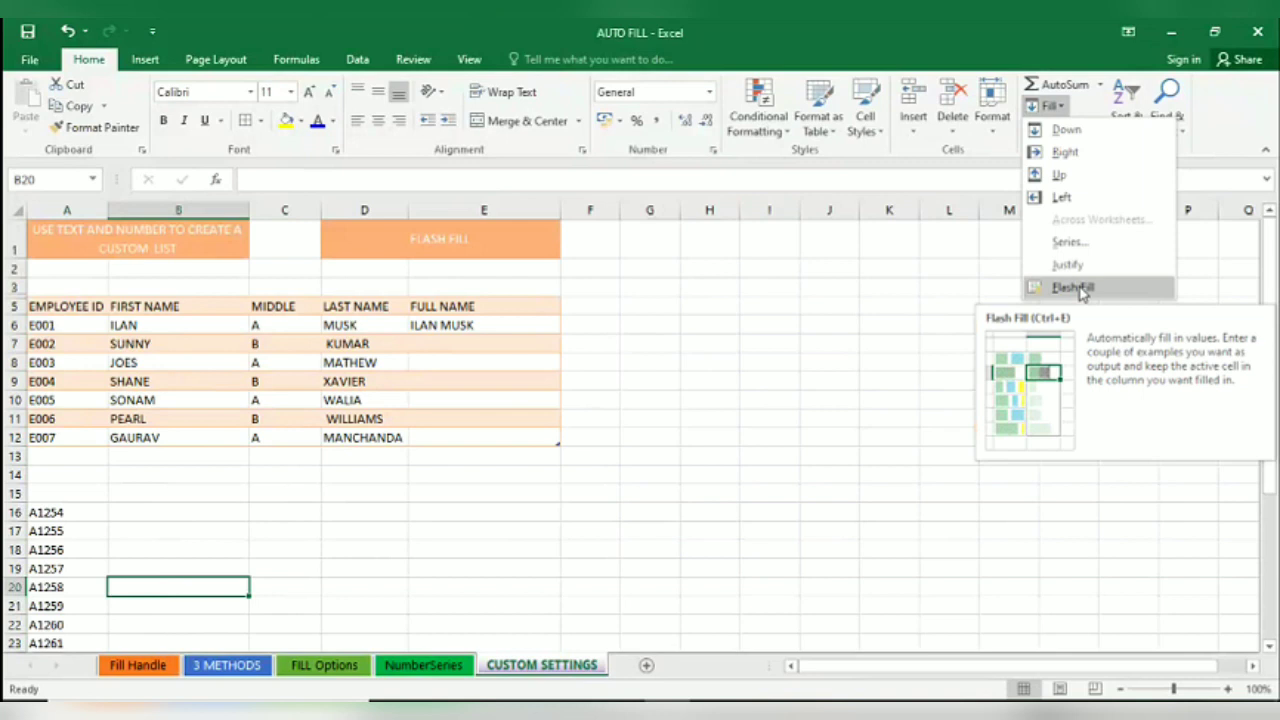
pyautogui.click(509, 370)
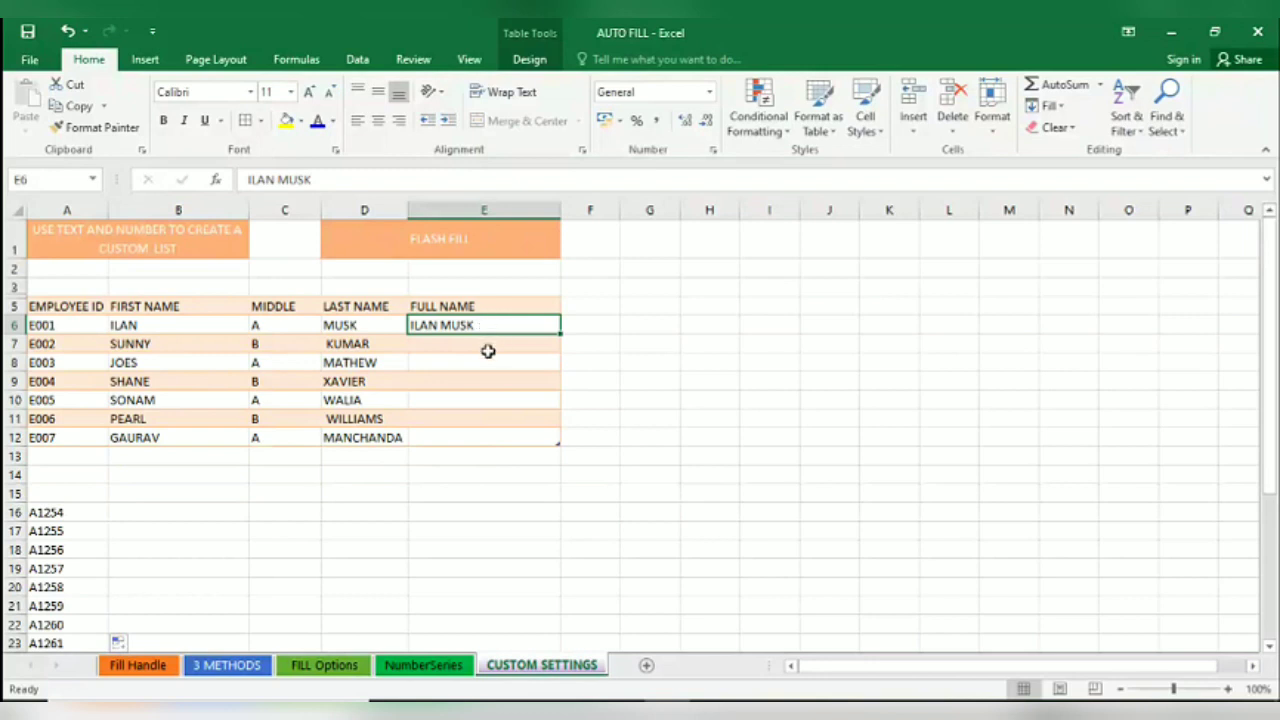
pyautogui.click(486, 347)
pyautogui.moveTo(497, 323); pyautogui.dragTo(485, 433)
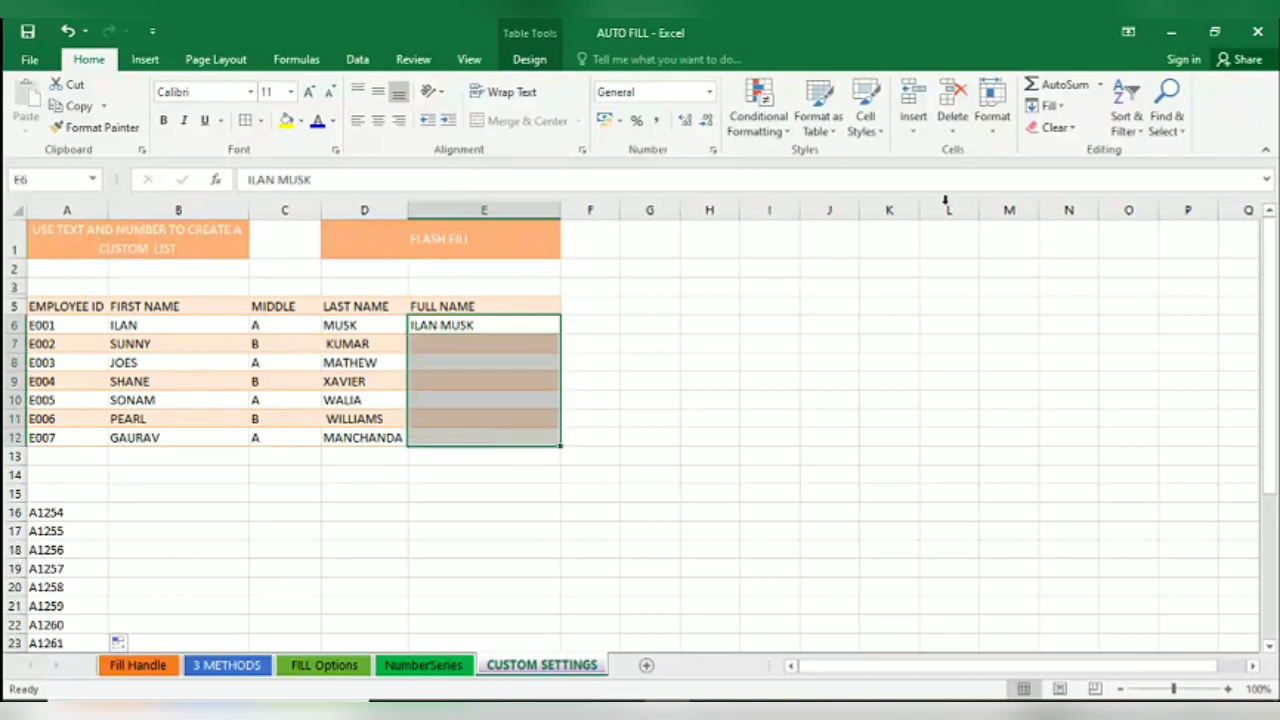
pyautogui.click(1043, 105)
pyautogui.click(1072, 288)
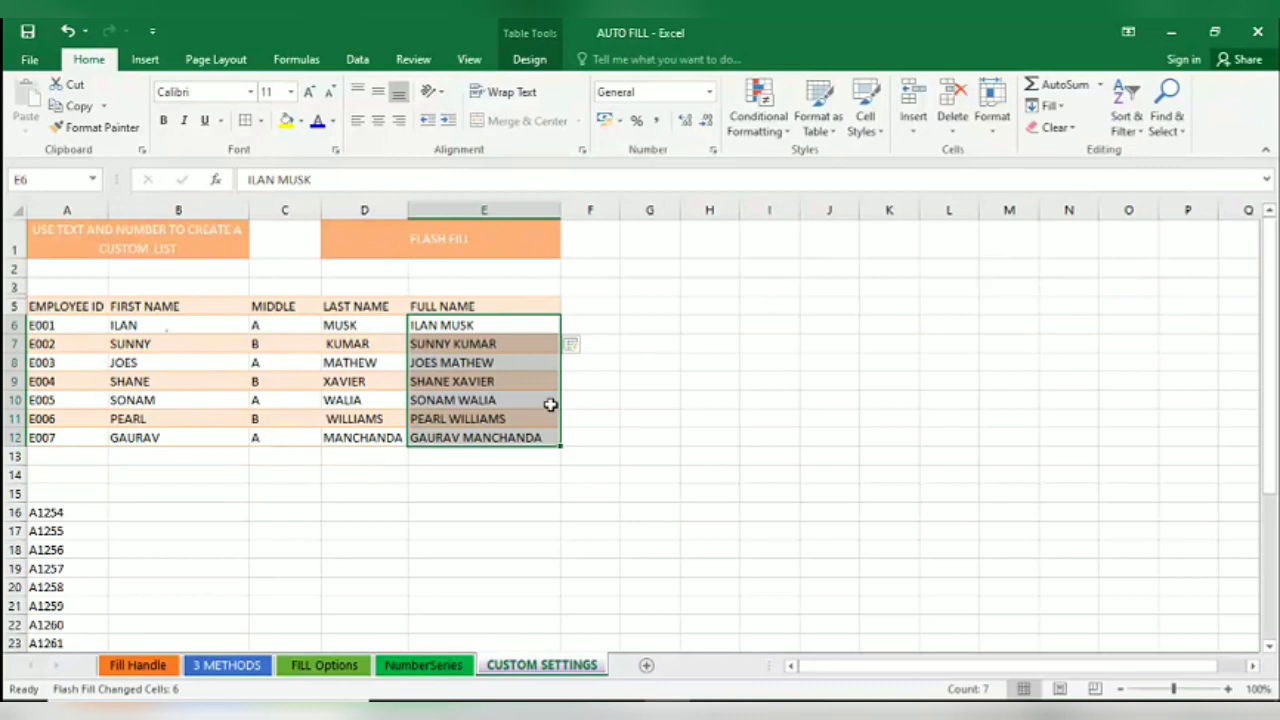
# Append the middle initial A to the end of the full name in E6 to update the Flash Fill pattern
pyautogui.doubleClick(528, 330)
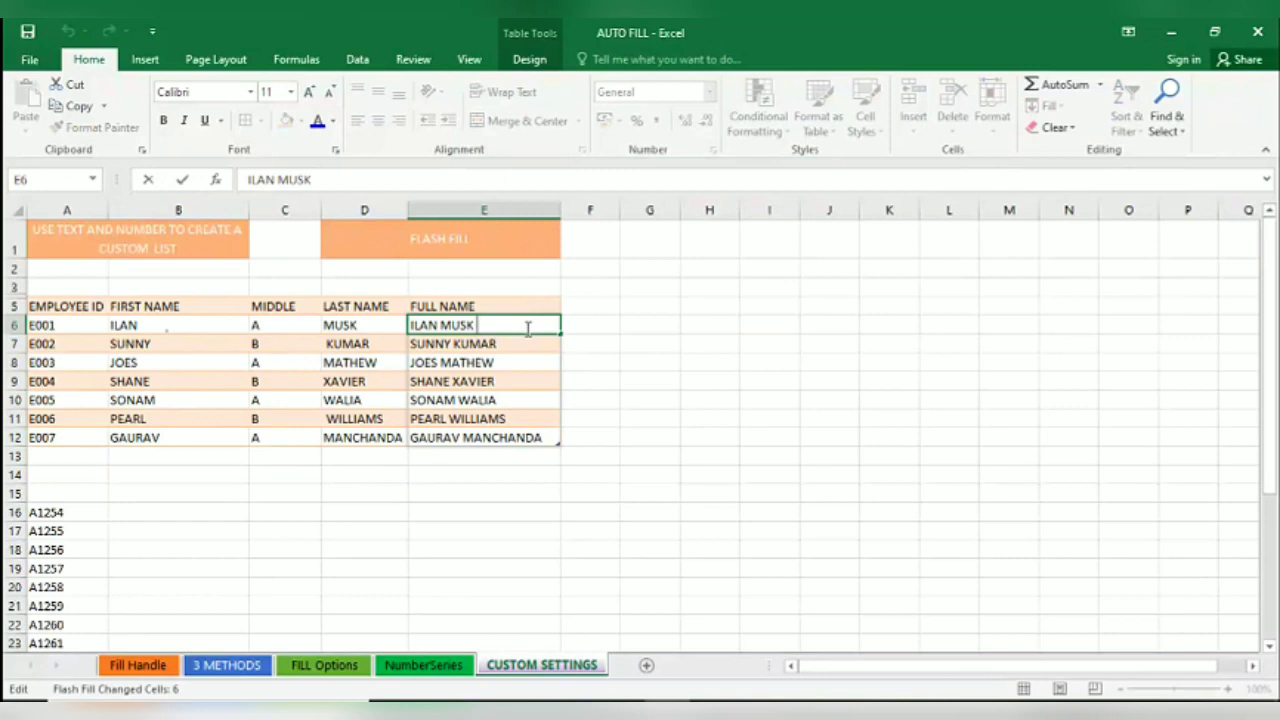
pyautogui.write('A')
pyautogui.press('Return')
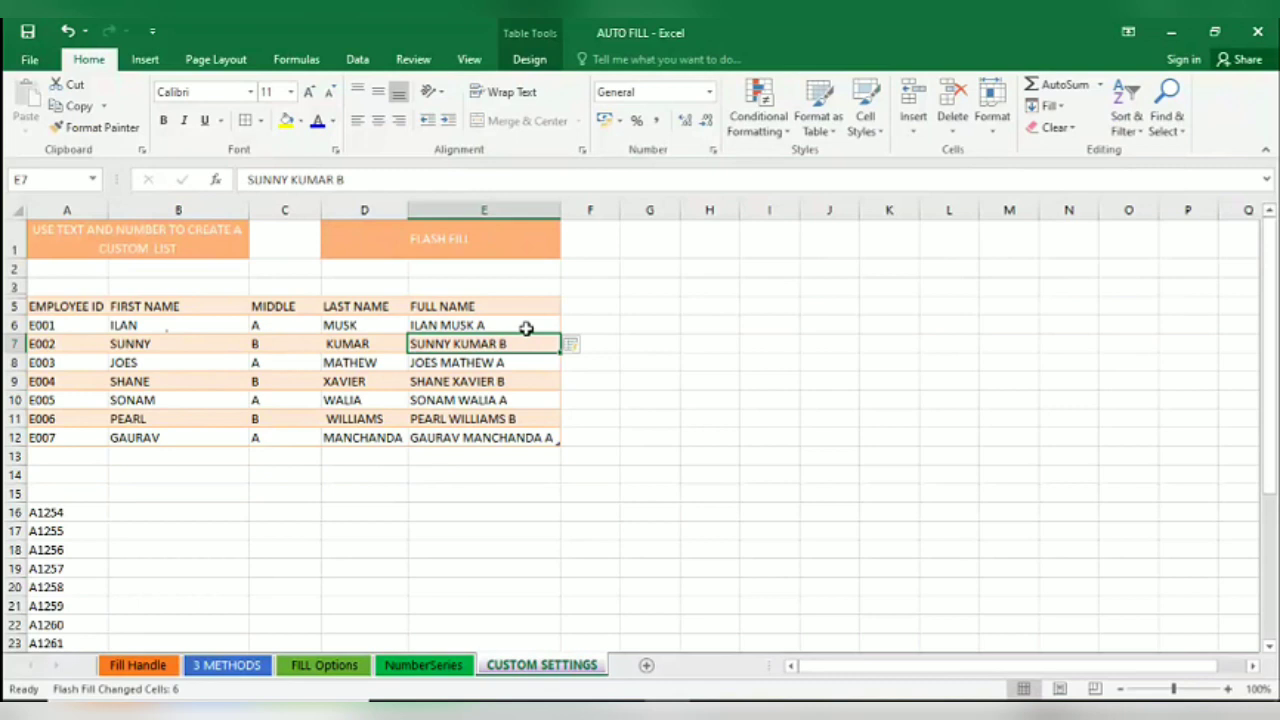
# In E6, remove the trailing initial and insert A directly before the last name to update the Flash Fill pattern
pyautogui.doubleClick(522, 326)
pyautogui.press('BackSpace')
pyautogui.press('BackSpace')
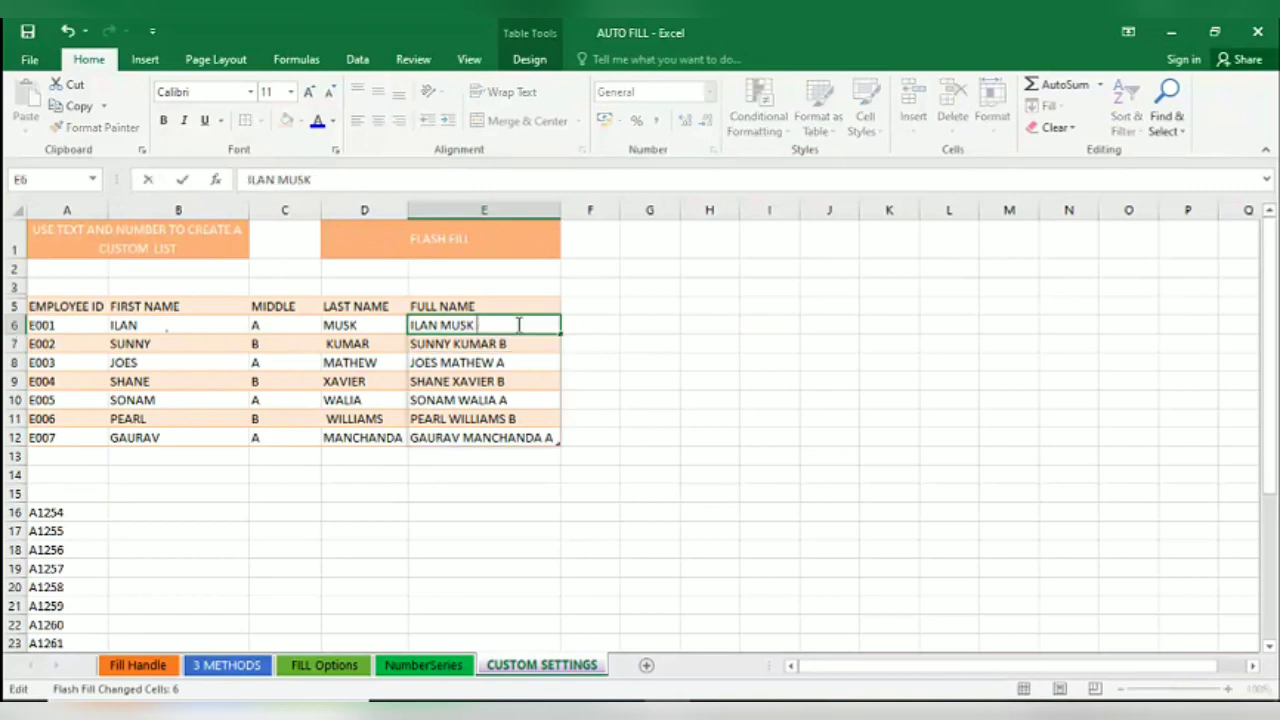
pyautogui.press('Left')
pyautogui.press('Left')
pyautogui.press('Left')
pyautogui.write('A')
pyautogui.press('Return')
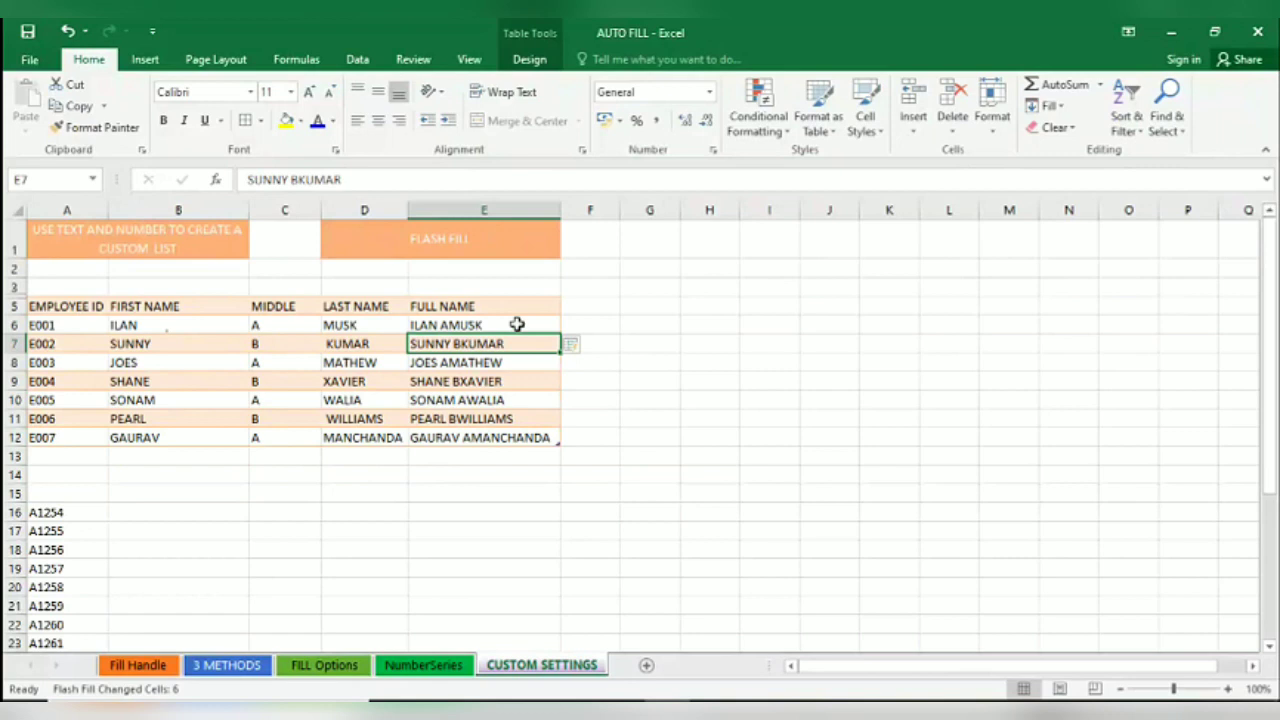
# Add a space between the middle initial and the last name in E6 to update the Flash Fill pattern
pyautogui.doubleClick(447, 325)
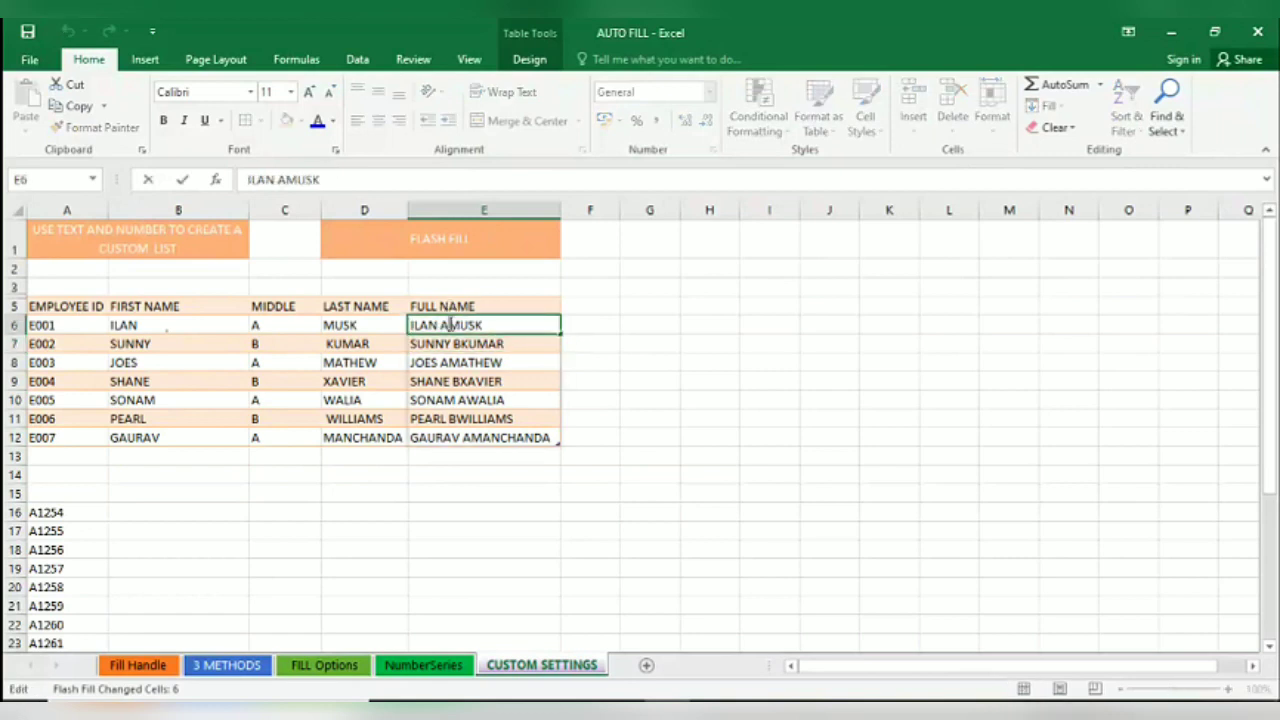
pyautogui.press('Return')
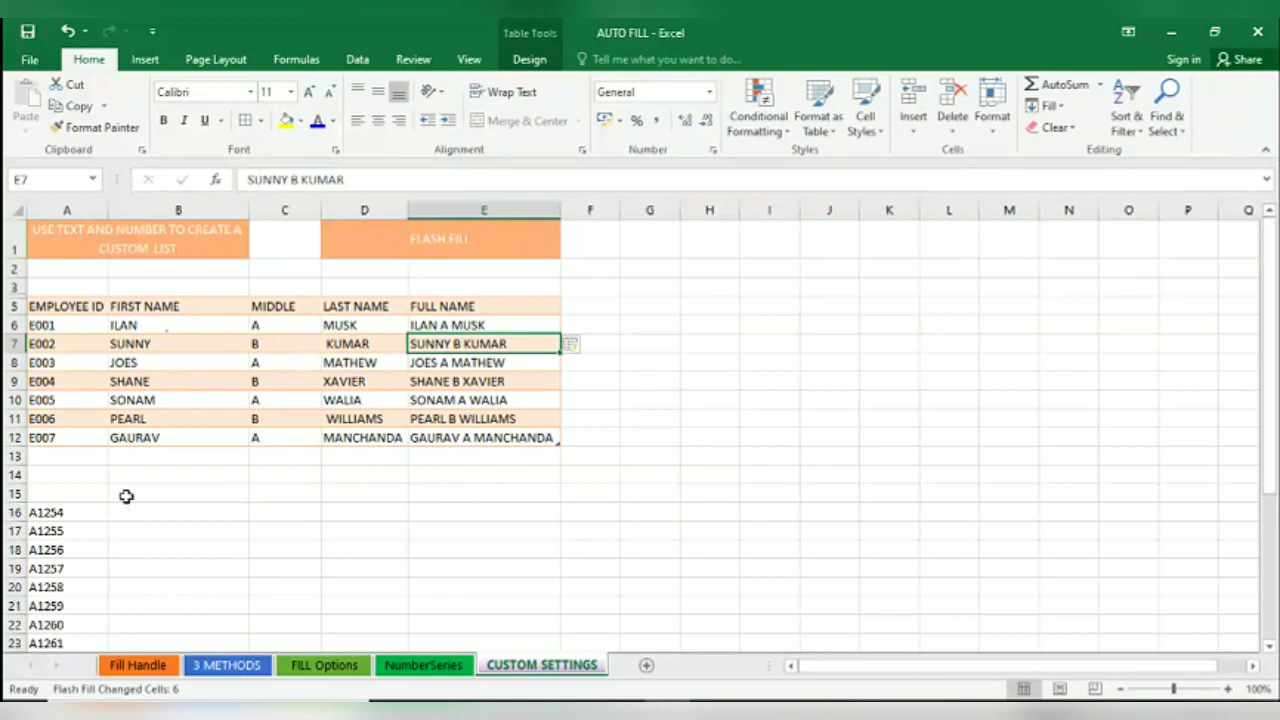
pyautogui.click(206, 516)
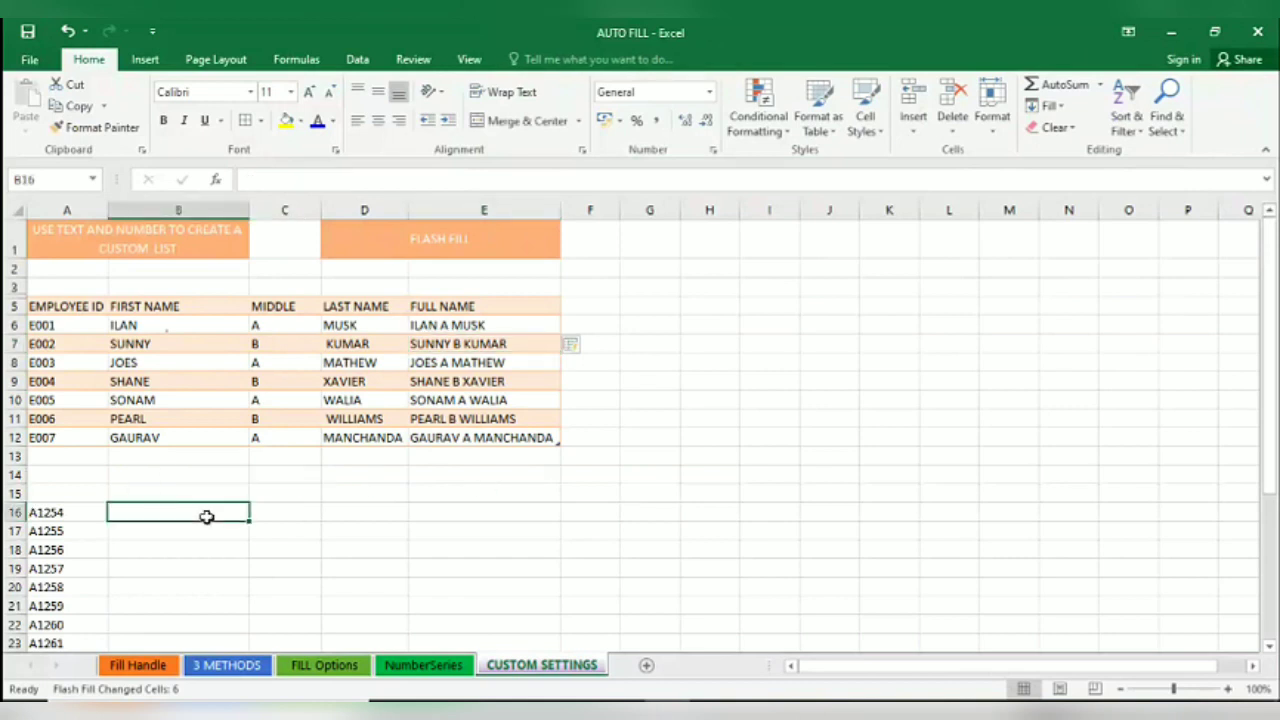